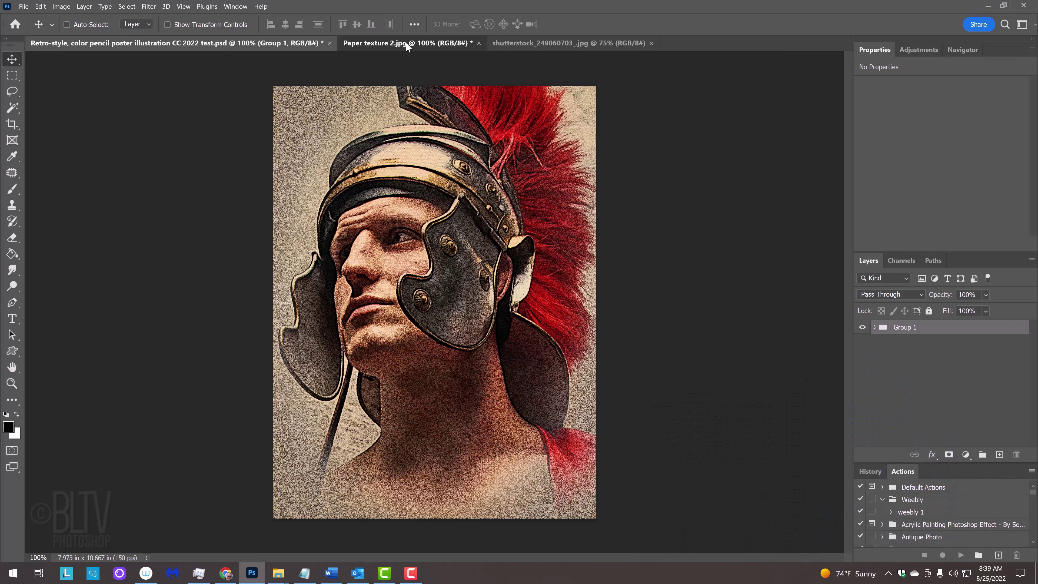
# Step: Drag the warrior photo into Paper texture 2.jpg as a new layer centred above the paper
pyautogui.click(406, 42)
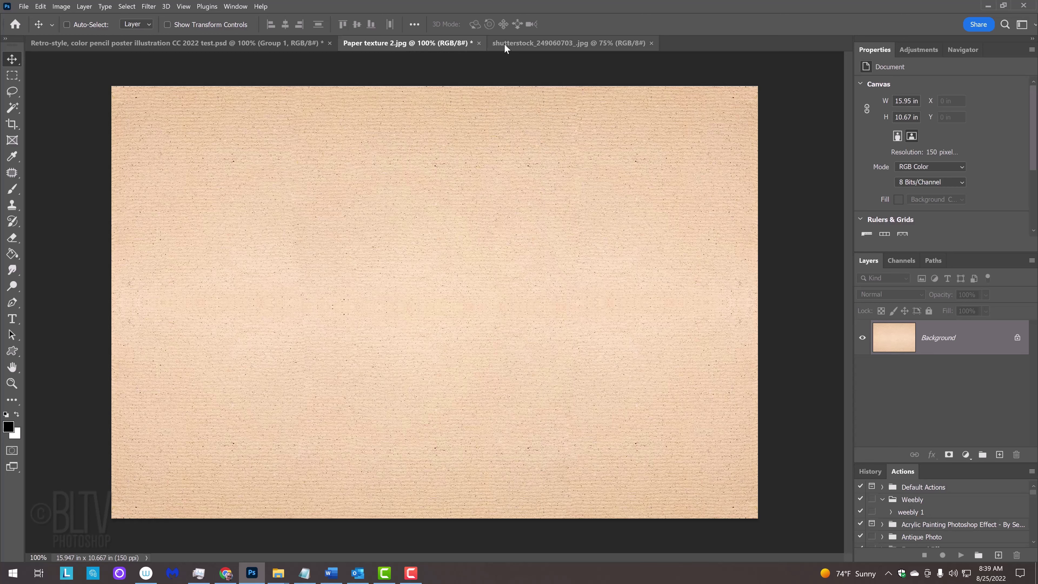
pyautogui.click(521, 44)
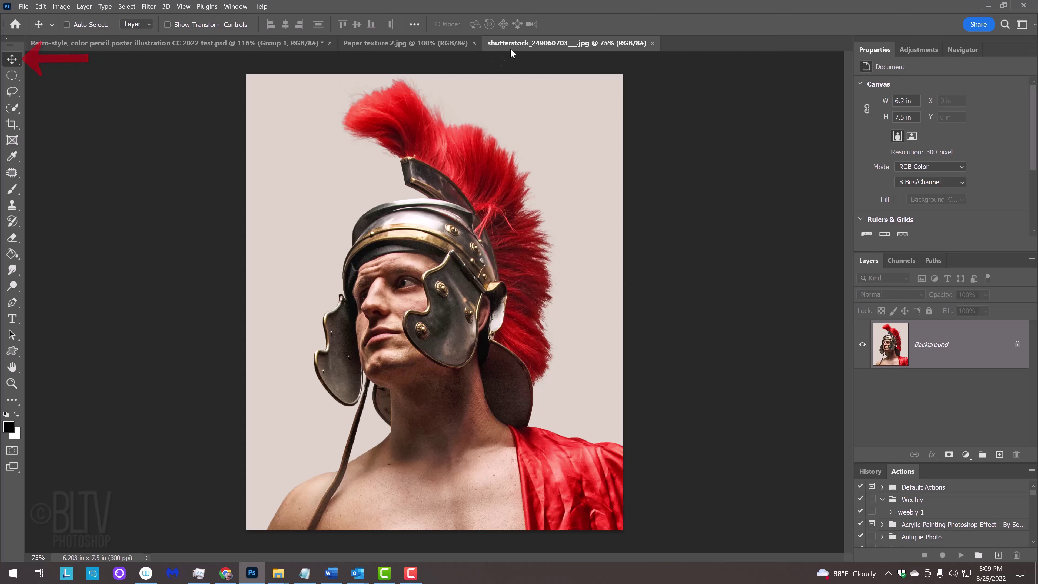
pyautogui.press('v')
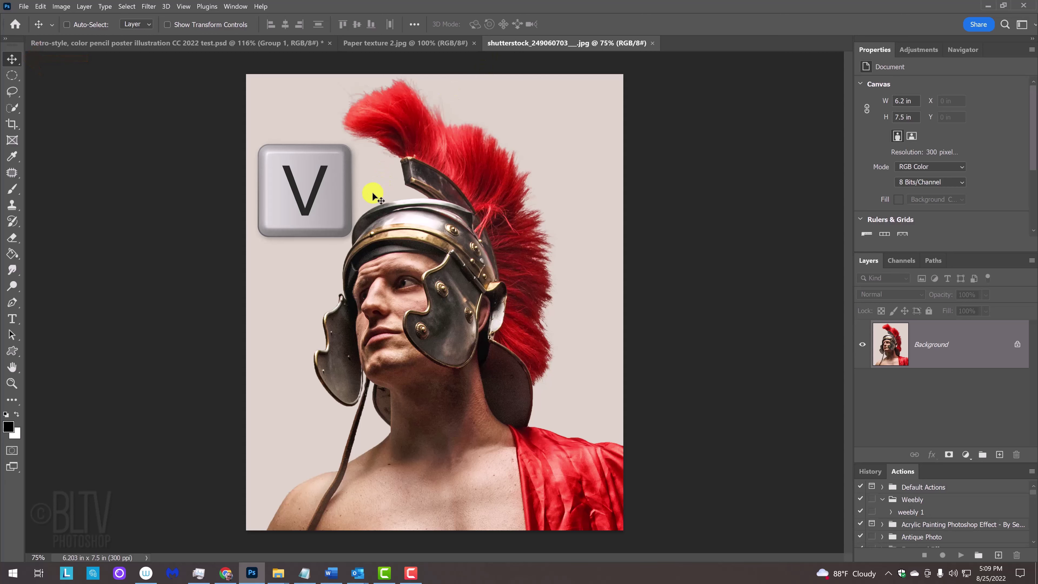
pyautogui.click(390, 42)
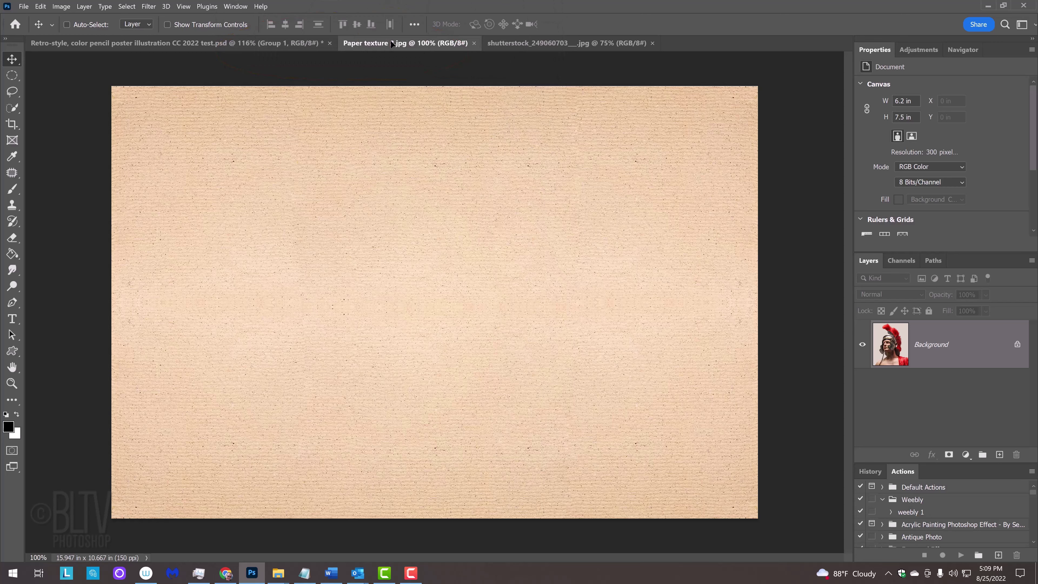
pyautogui.press('shift')
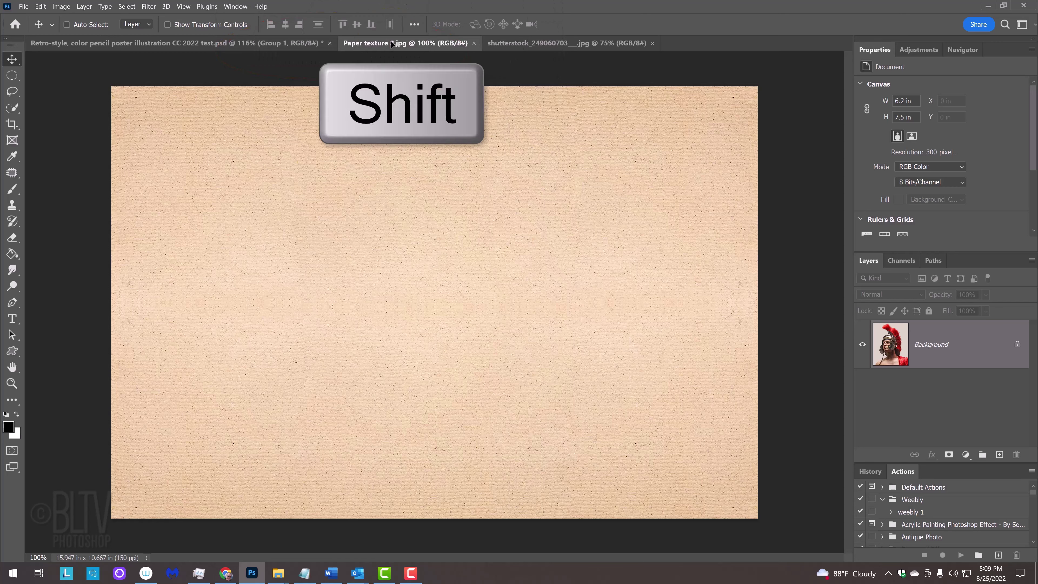
pyautogui.moveTo(392, 44); pyautogui.dragTo(418, 317)
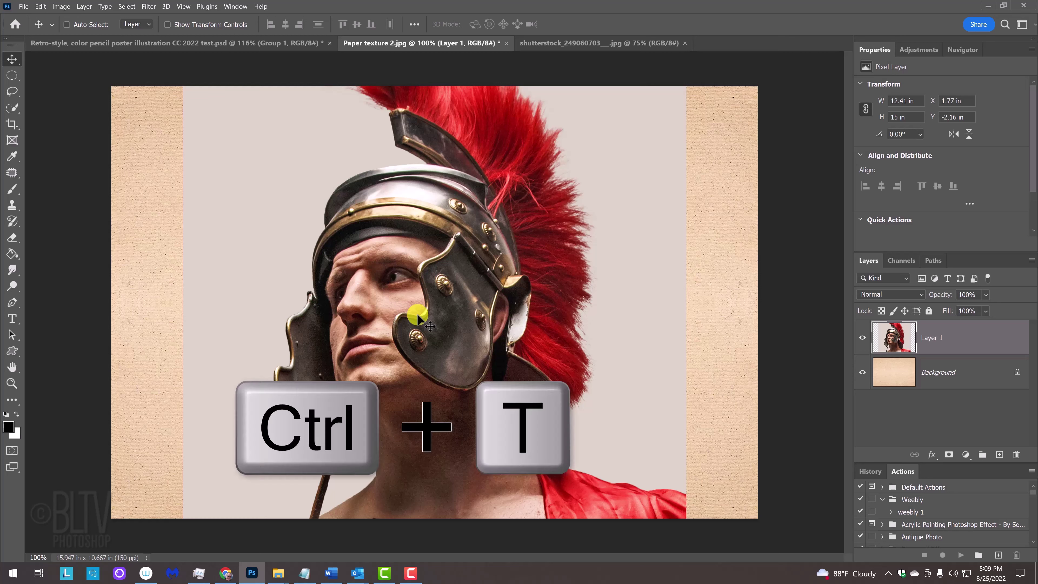
# Step: Scale the warrior photo to about 145% width and move it higher on the canvas
pyautogui.hotkey('ctrl', 't')
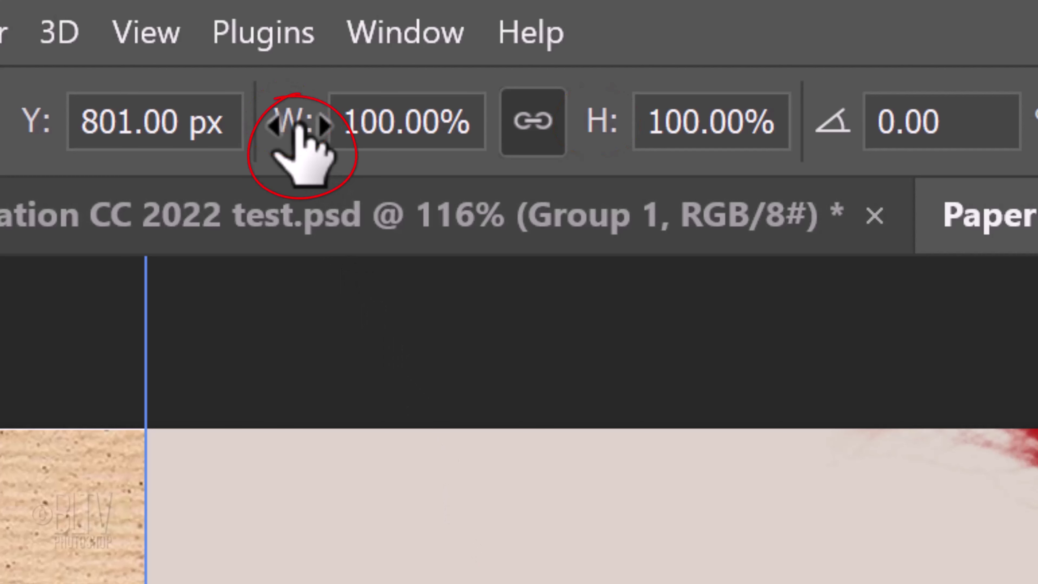
pyautogui.moveTo(301, 127); pyautogui.dragTo(419, 128)
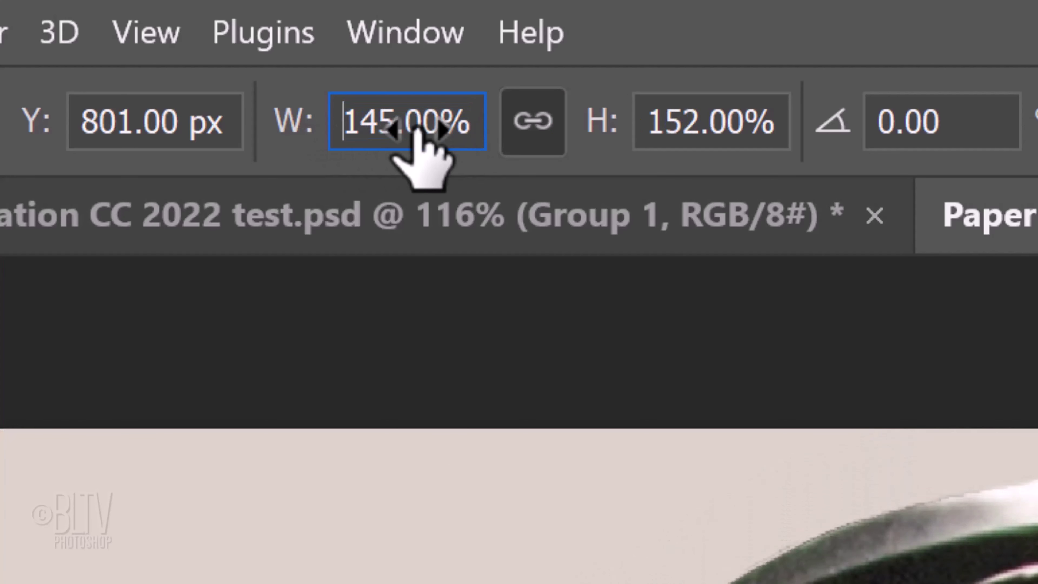
pyautogui.moveTo(380, 277); pyautogui.dragTo(383, 256)
pyautogui.press('Return')
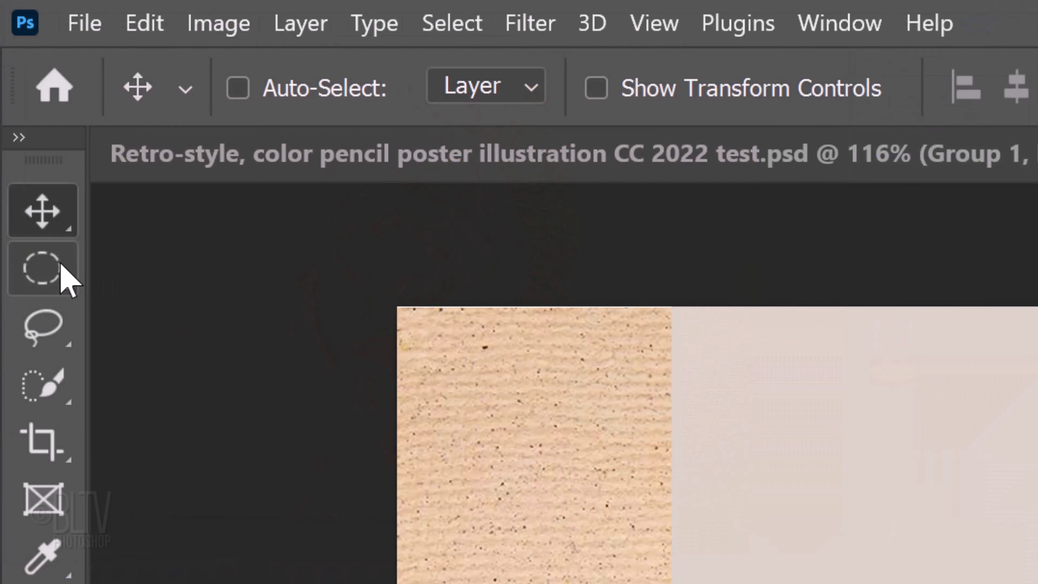
# Step: Crop the canvas to a tall rectangle around the warrior, trimming the paper strips on both sides
pyautogui.click(12, 76)
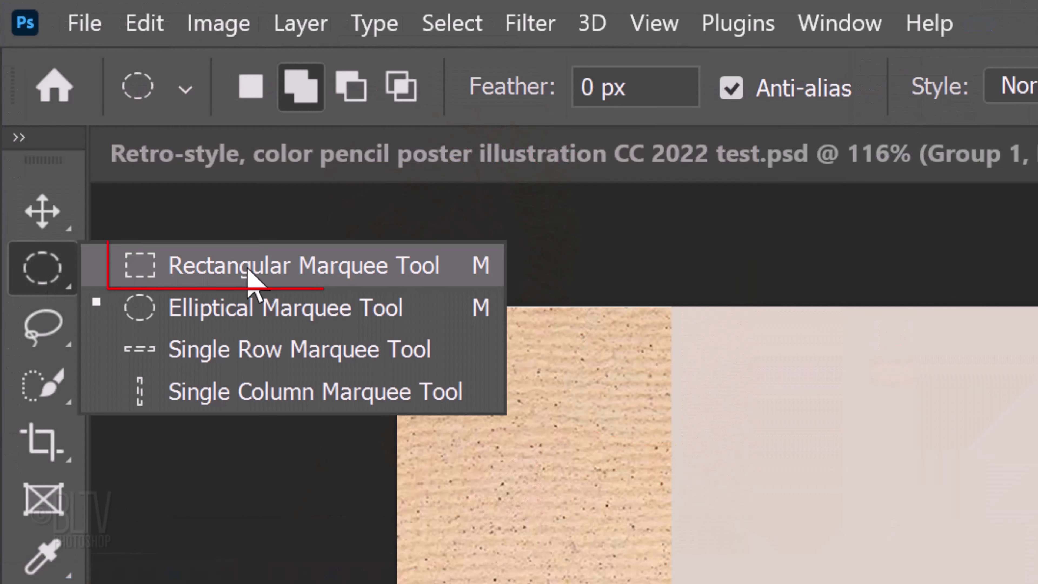
pyautogui.click(262, 268)
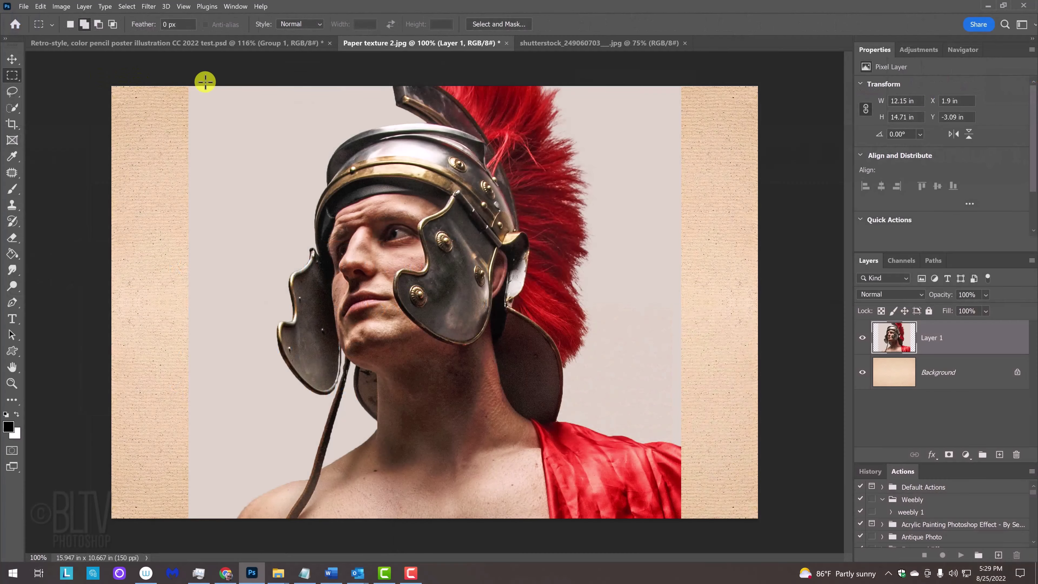
pyautogui.moveTo(251, 87); pyautogui.dragTo(602, 548)
pyautogui.click(222, 20)
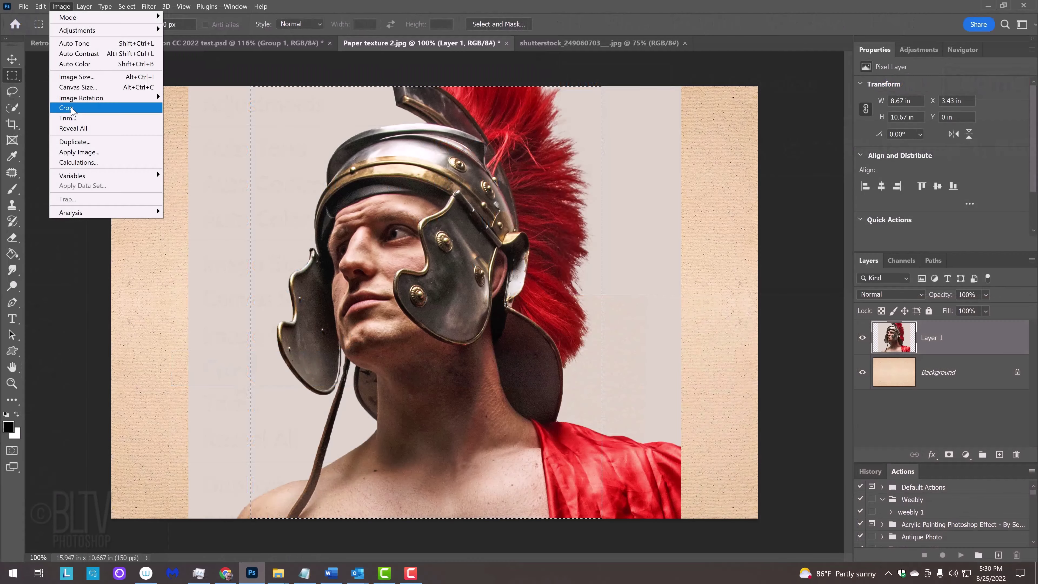
pyautogui.click(71, 109)
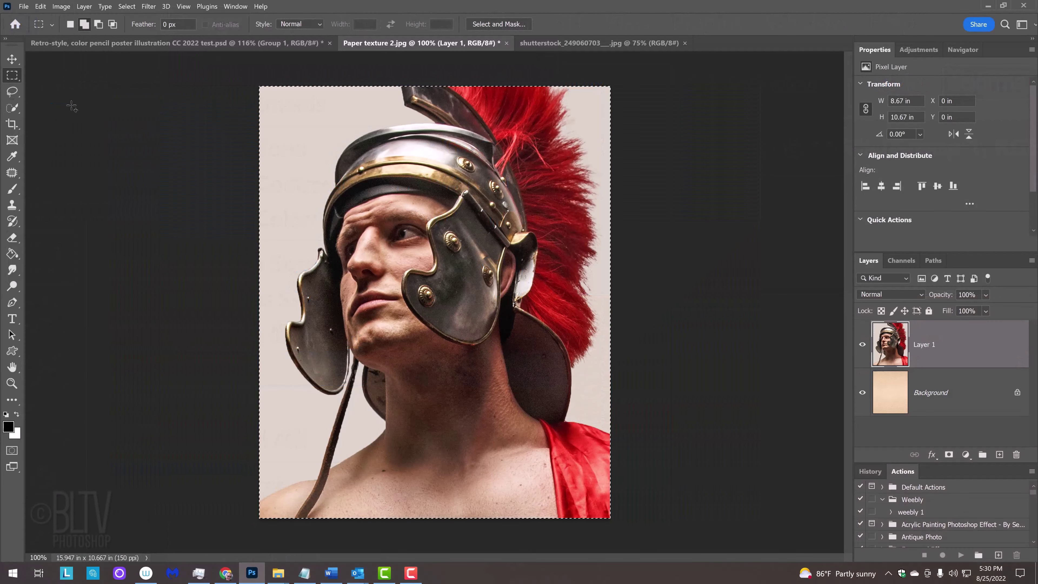
pyautogui.hotkey('ctrl', 'd')
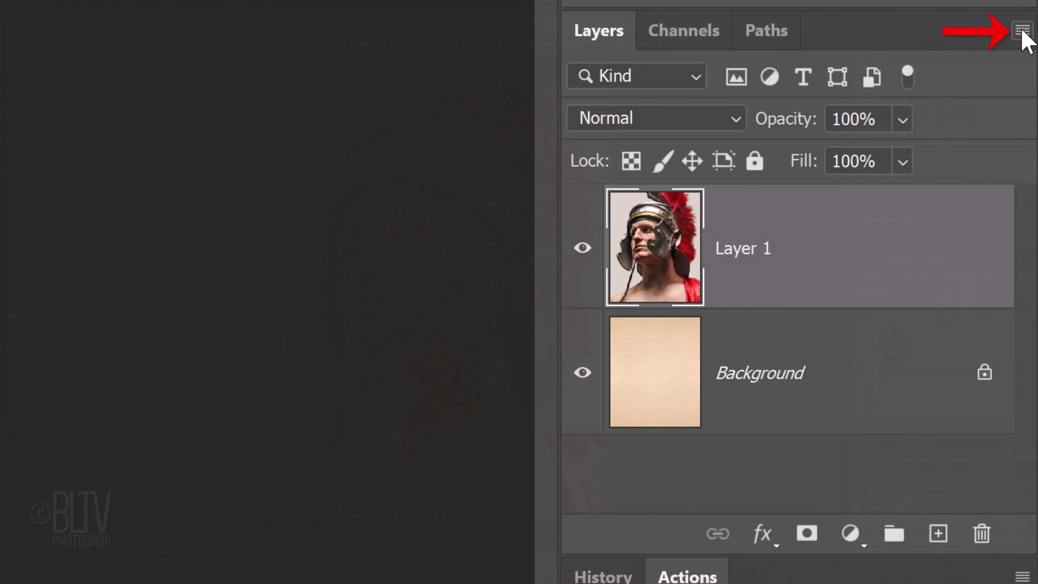
# Step: Convert Layer 1, the warrior photo, to a smart object from the Layers panel menu
pyautogui.click(1023, 31)
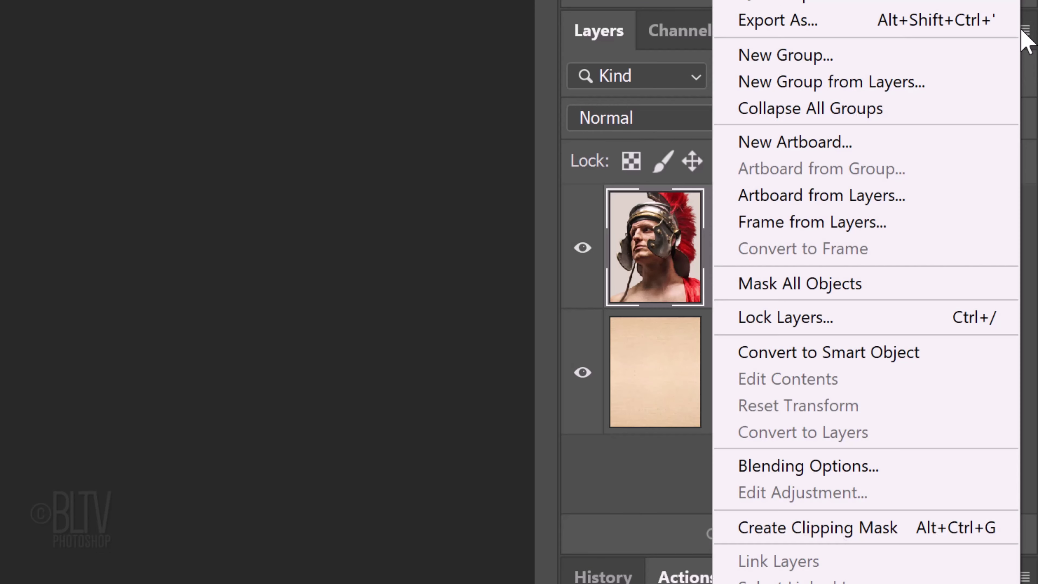
pyautogui.click(814, 355)
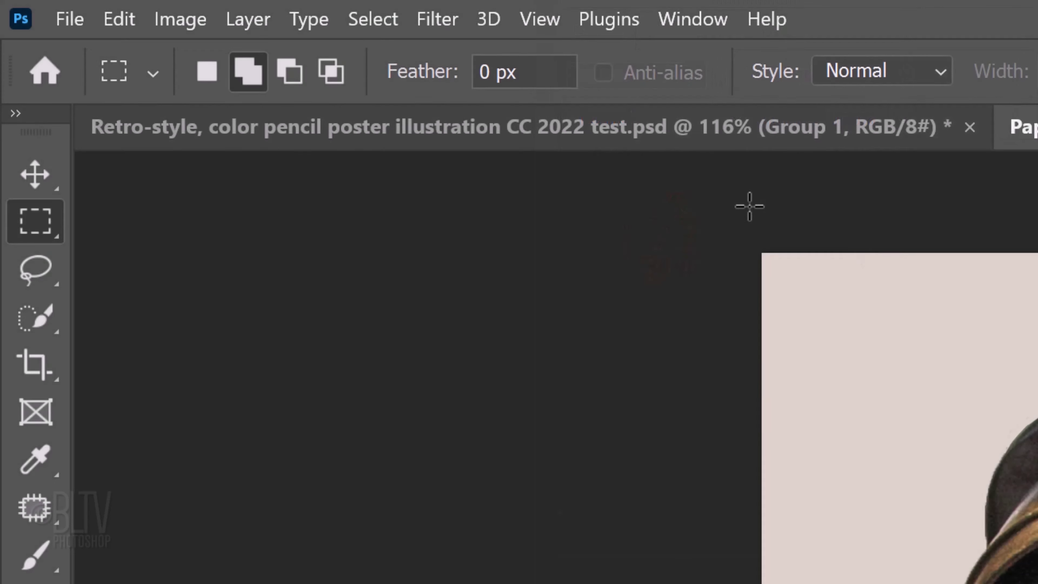
# Step: Apply Unsharp Mask to the warrior smart object: Amount 150%, Radius 3.0 px, Threshold 0
pyautogui.click(437, 20)
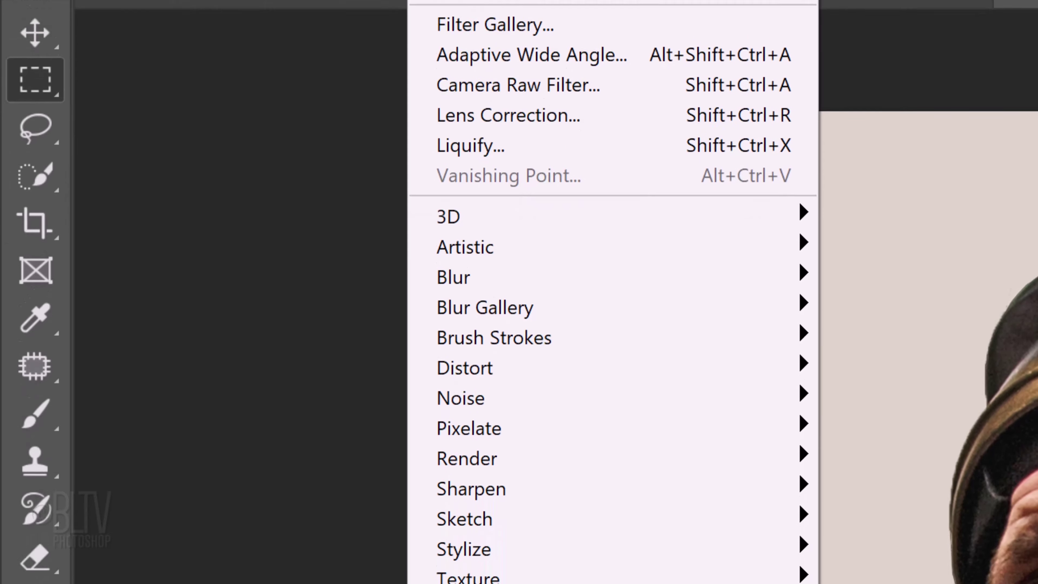
pyautogui.moveTo(481, 380)
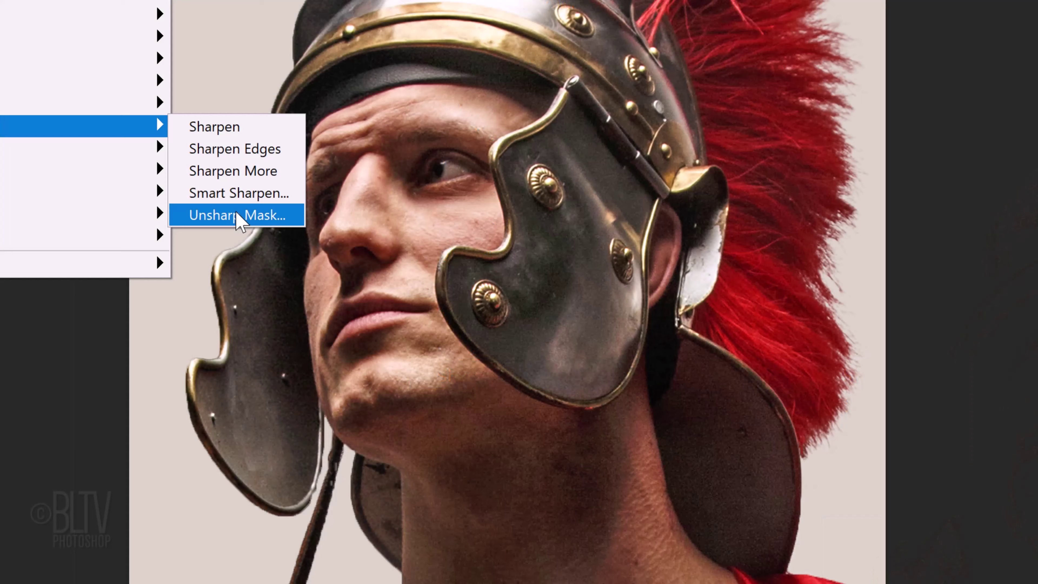
pyautogui.click(916, 496)
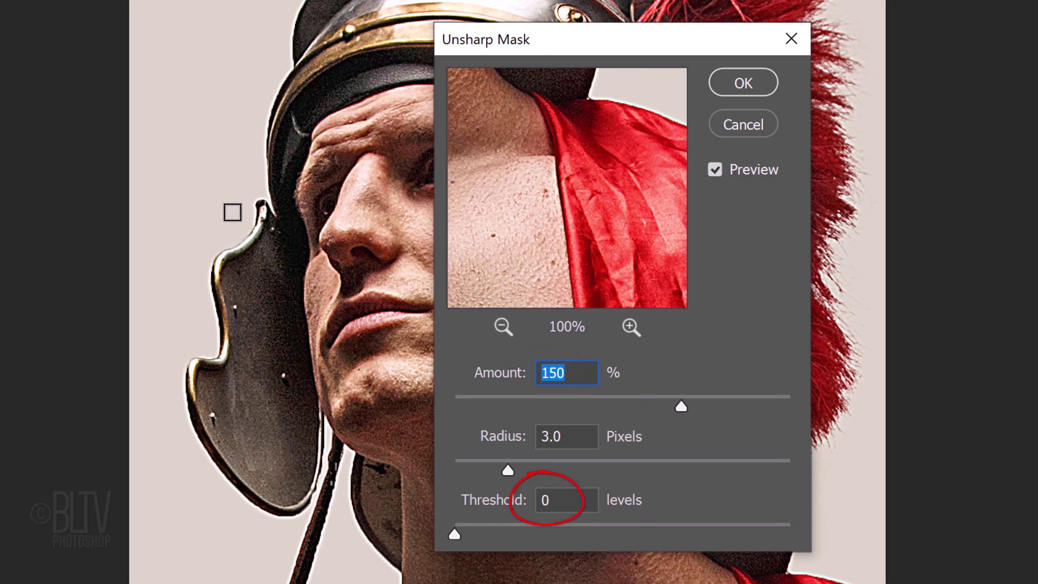
pyautogui.click(742, 84)
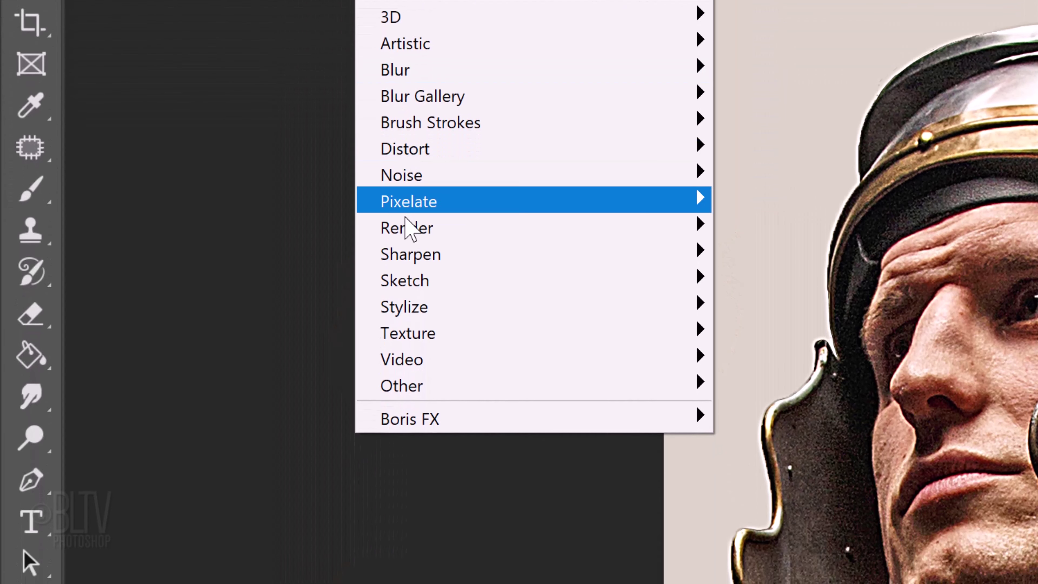
# Step: Apply the Stylize > Oil Paint filter to the warrior smart object
pyautogui.moveTo(410, 305)
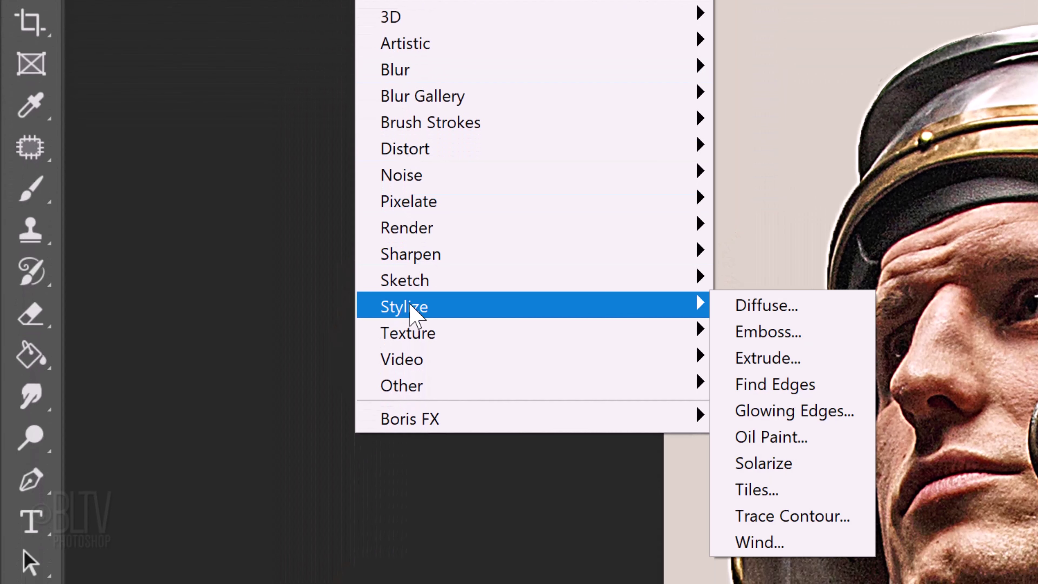
pyautogui.click(772, 437)
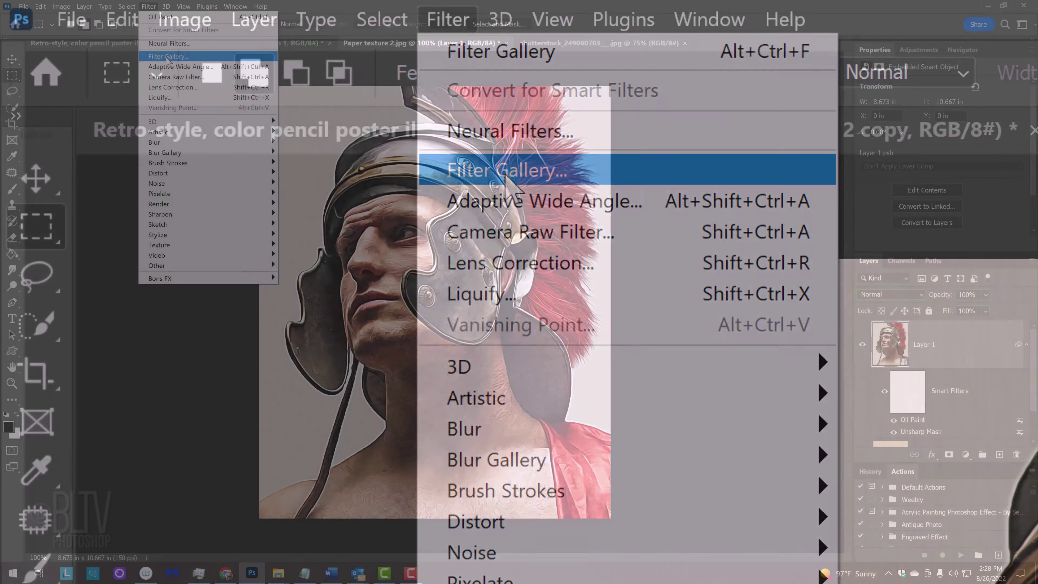
# Step: Add Filter Gallery Poster Edges with edge thickness 10, intensity 0 and posterization 6
pyautogui.click(506, 171)
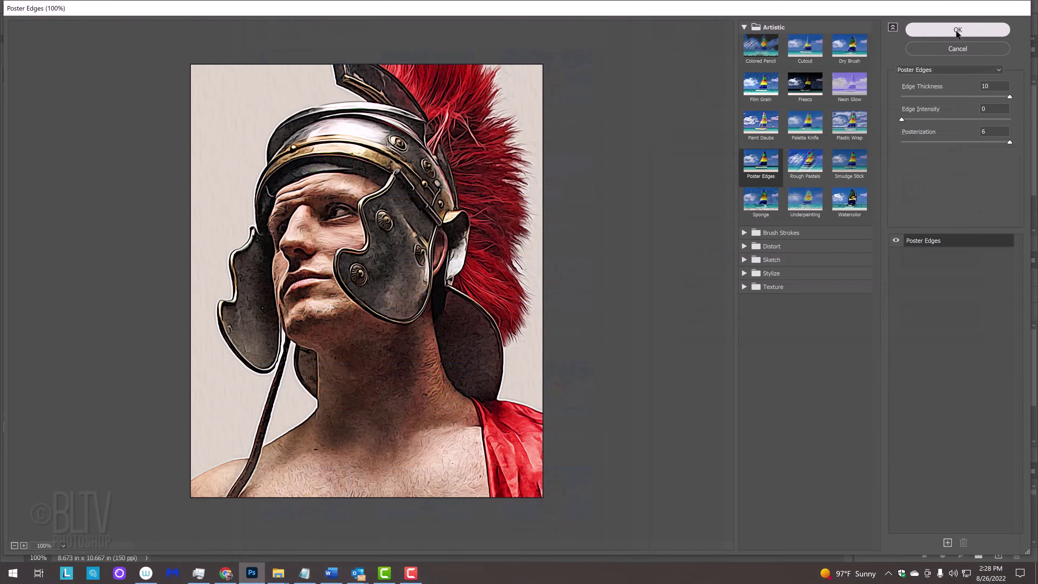
pyautogui.click(956, 31)
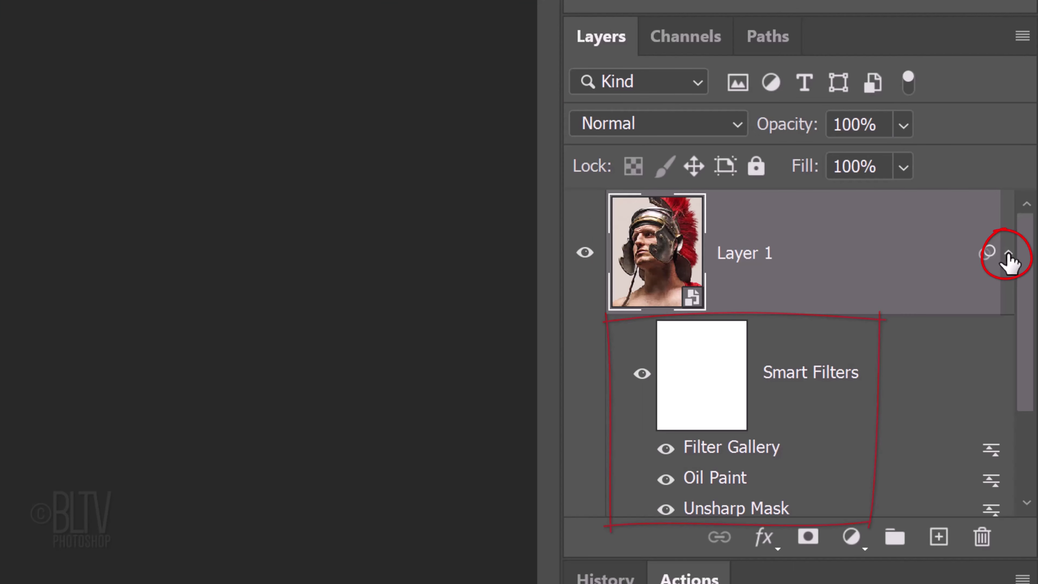
# Step: Create Layer 2 above the warrior smart object and fill it with 50% Gray
pyautogui.click(1008, 254)
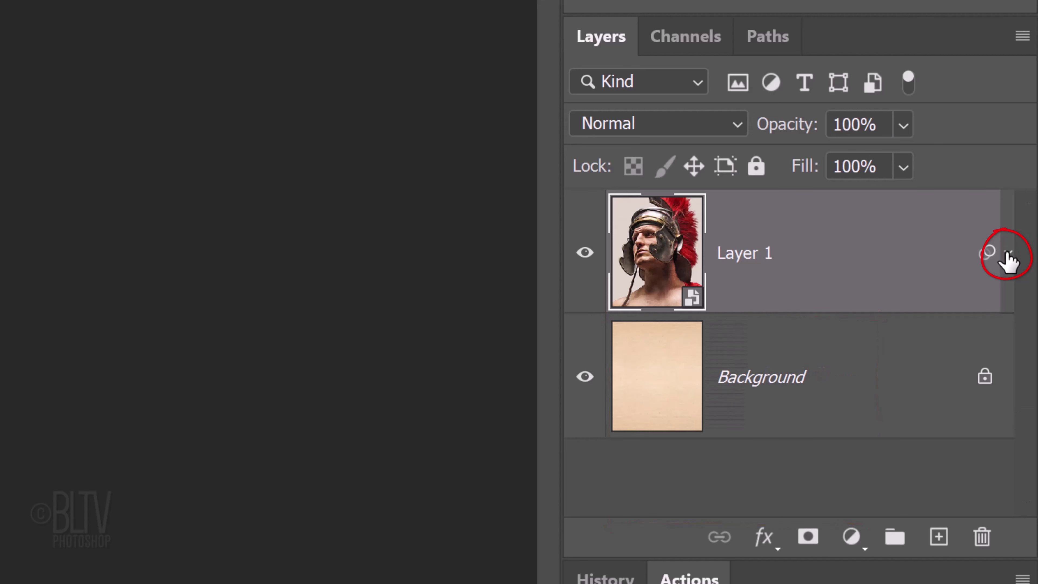
pyautogui.click(938, 539)
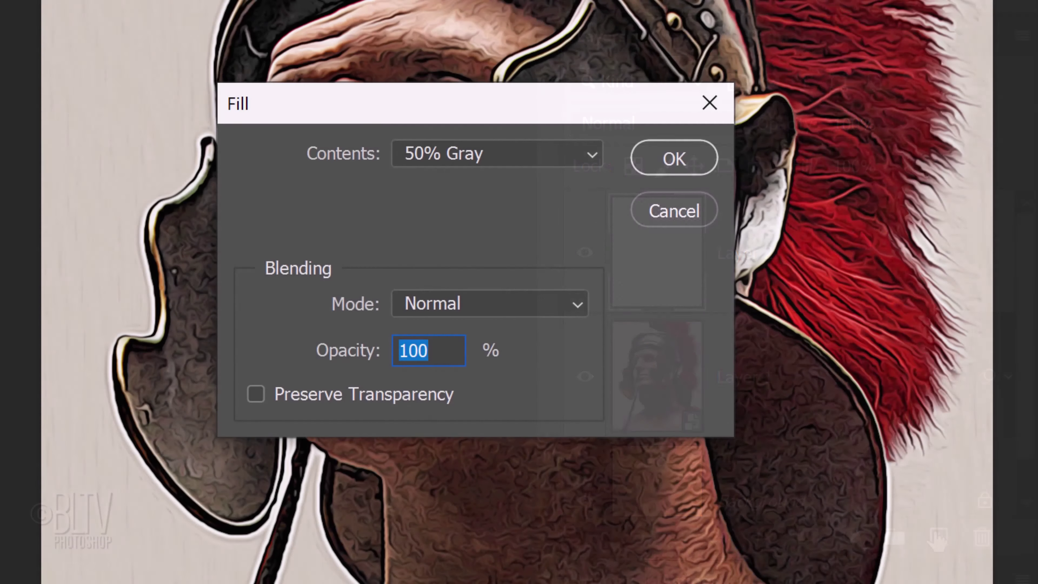
pyautogui.click(547, 156)
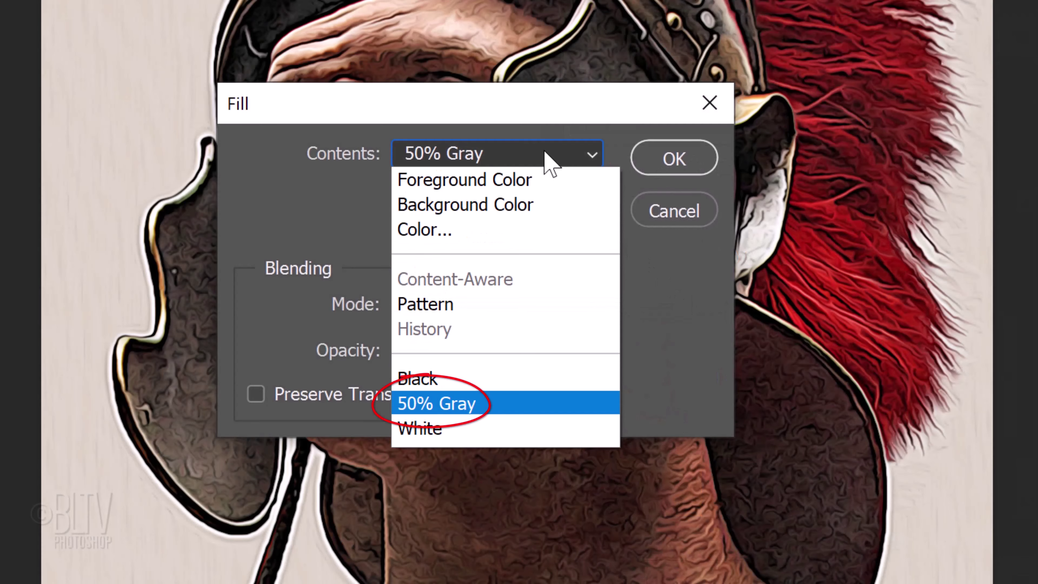
pyautogui.click(549, 161)
pyautogui.click(670, 168)
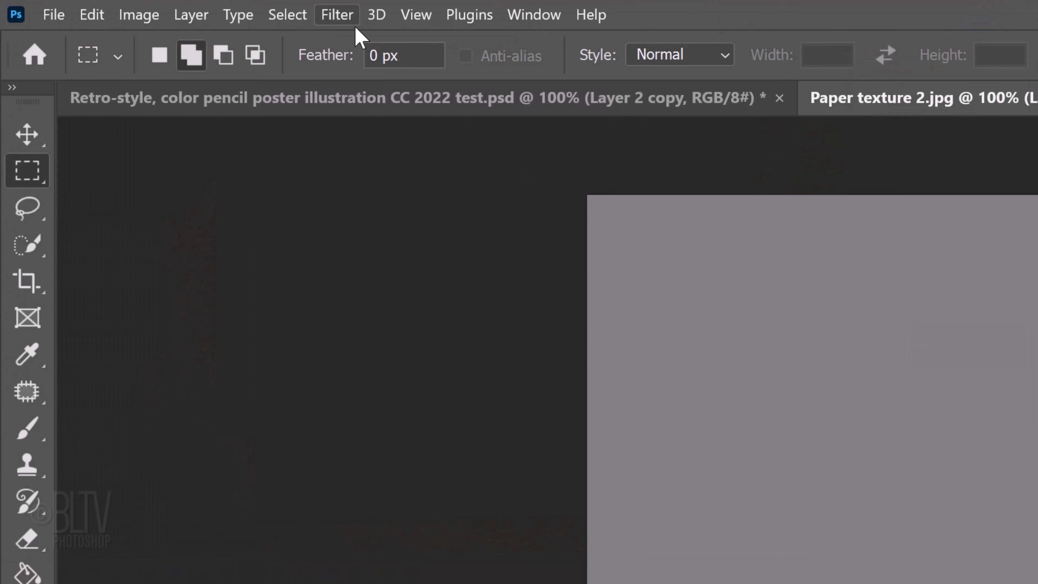
# Step: Add 50% monochromatic Gaussian noise to the gray Layer 2
pyautogui.click(148, 6)
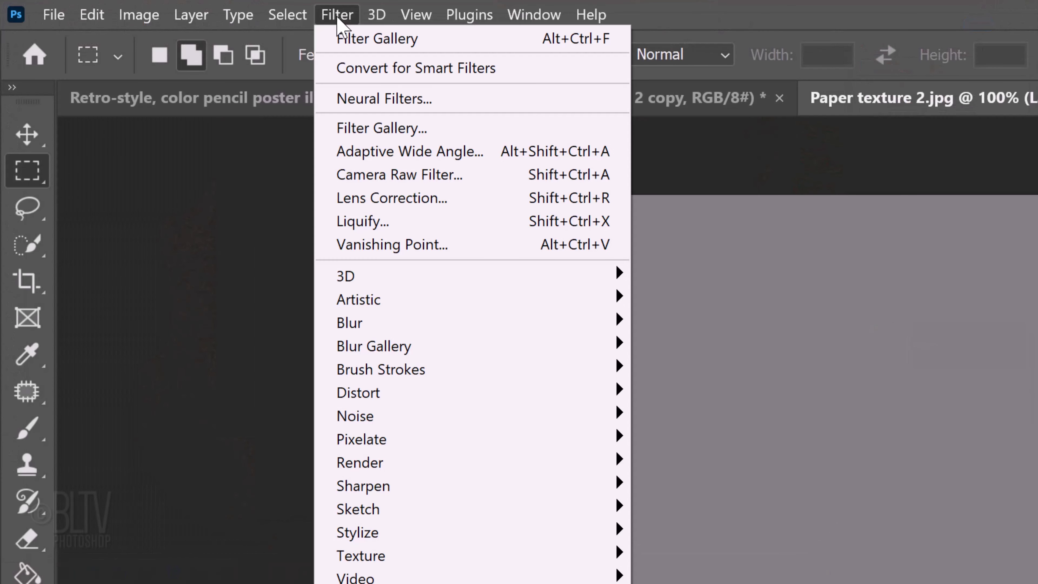
pyautogui.moveTo(352, 415)
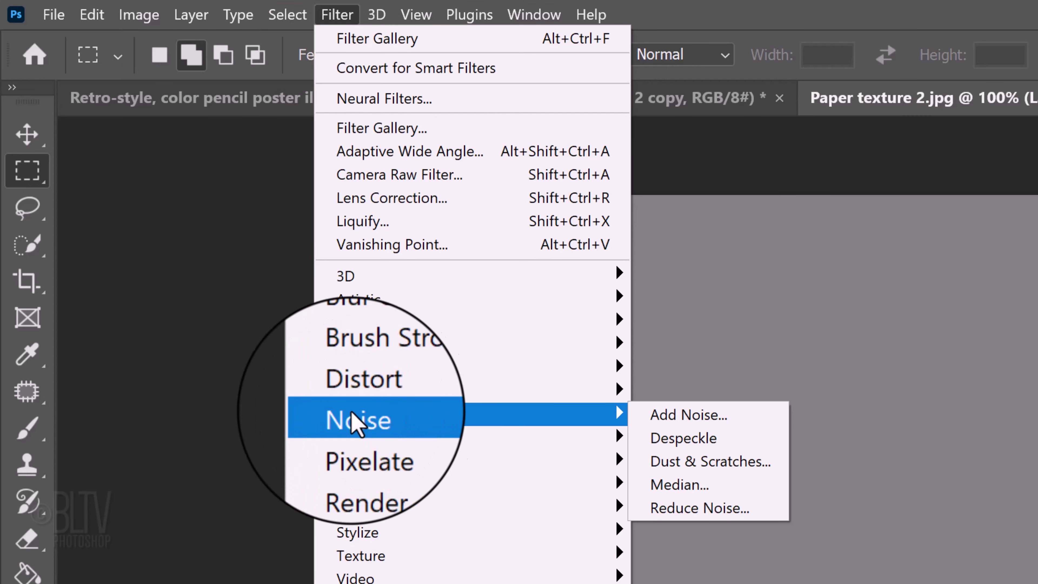
pyautogui.click(687, 415)
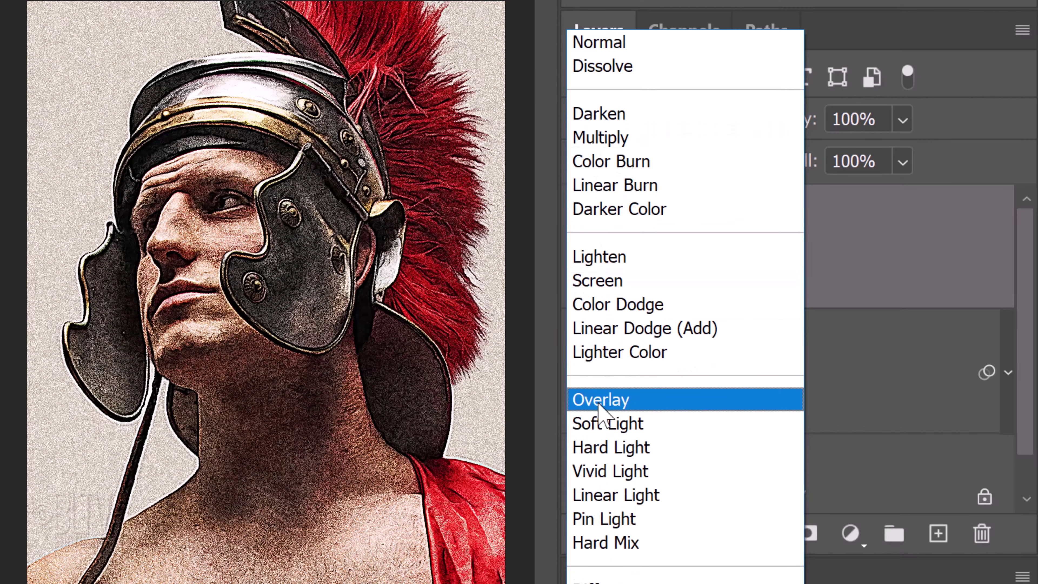
# Step: Blend the noise layer in Overlay at 80% opacity and unlock the paper Background as Layer 0
pyautogui.click(600, 409)
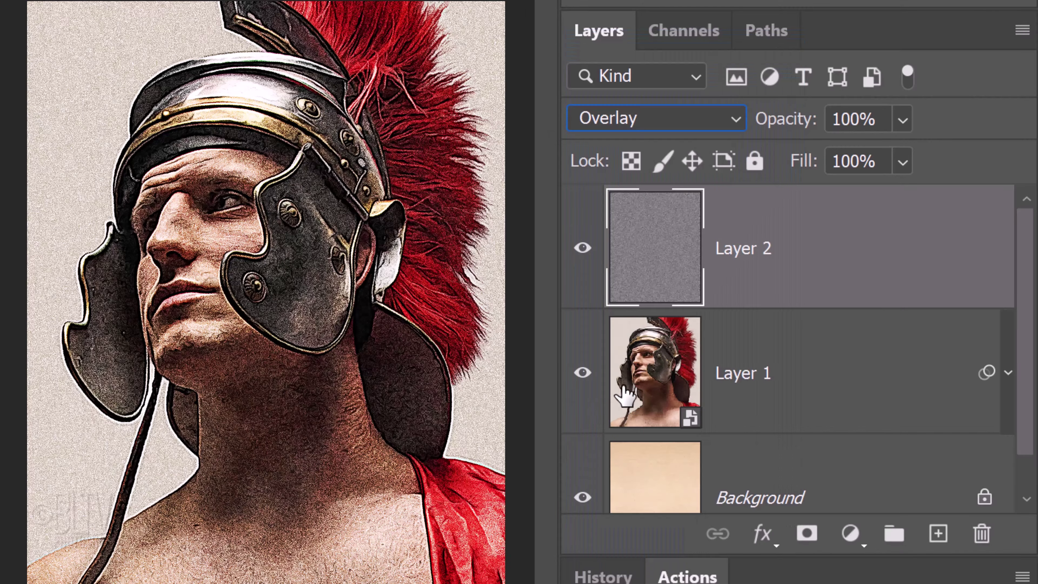
pyautogui.moveTo(885, 118); pyautogui.dragTo(735, 129)
pyautogui.write('80')
pyautogui.press('Return')
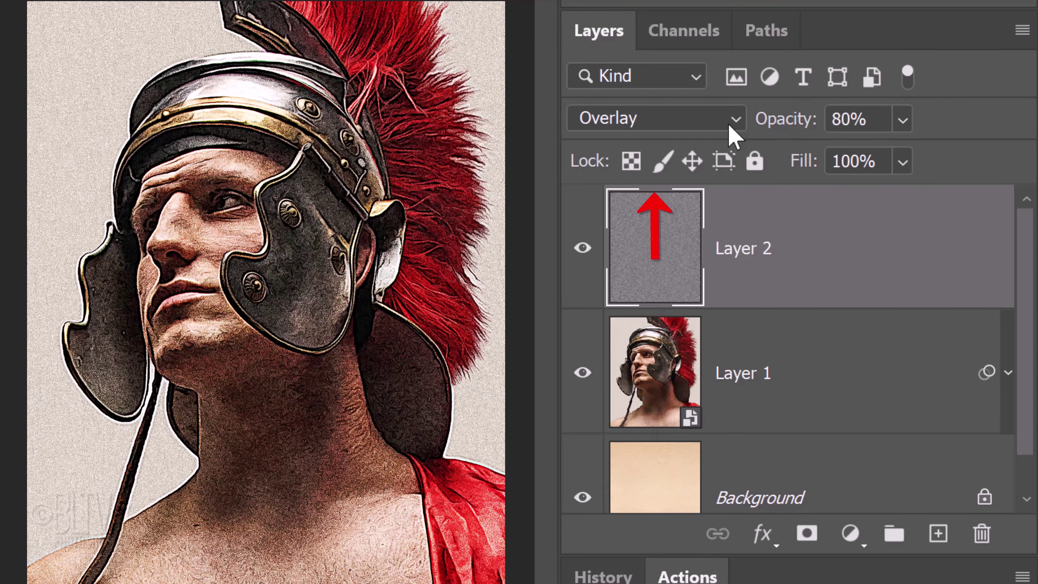
pyautogui.click(985, 497)
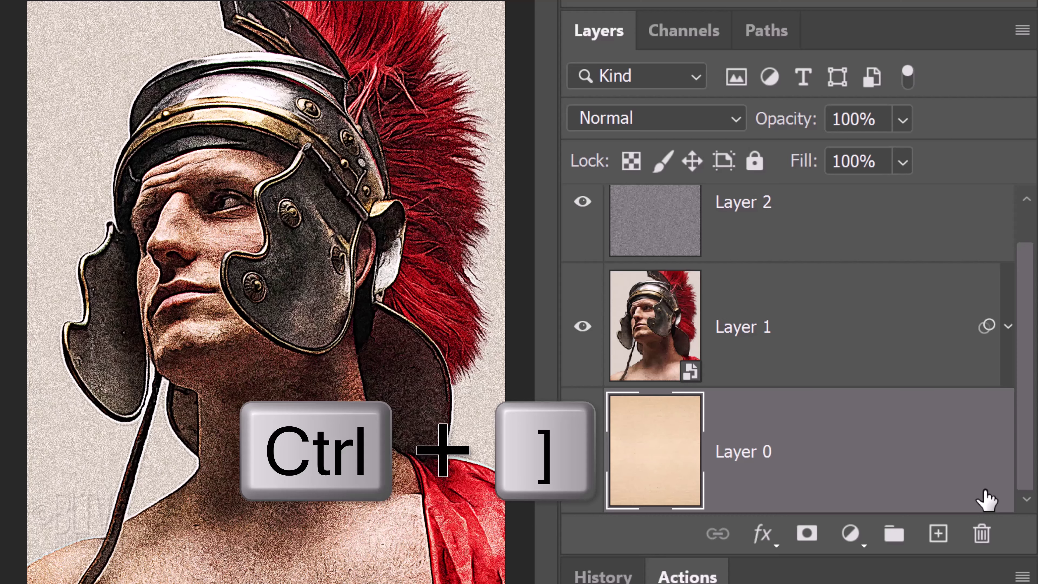
# Step: Raise the paper Layer 0 to the top in Multiply mode, then select the soldier Layer 1
pyautogui.hotkey('ctrl', ']')
pyautogui.hotkey('ctrl', ']')
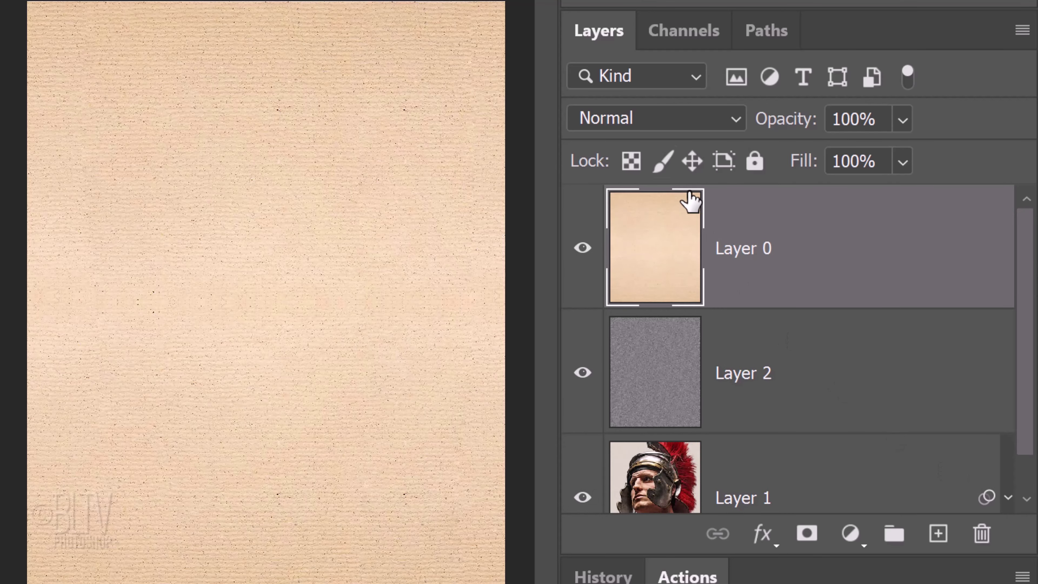
pyautogui.click(648, 118)
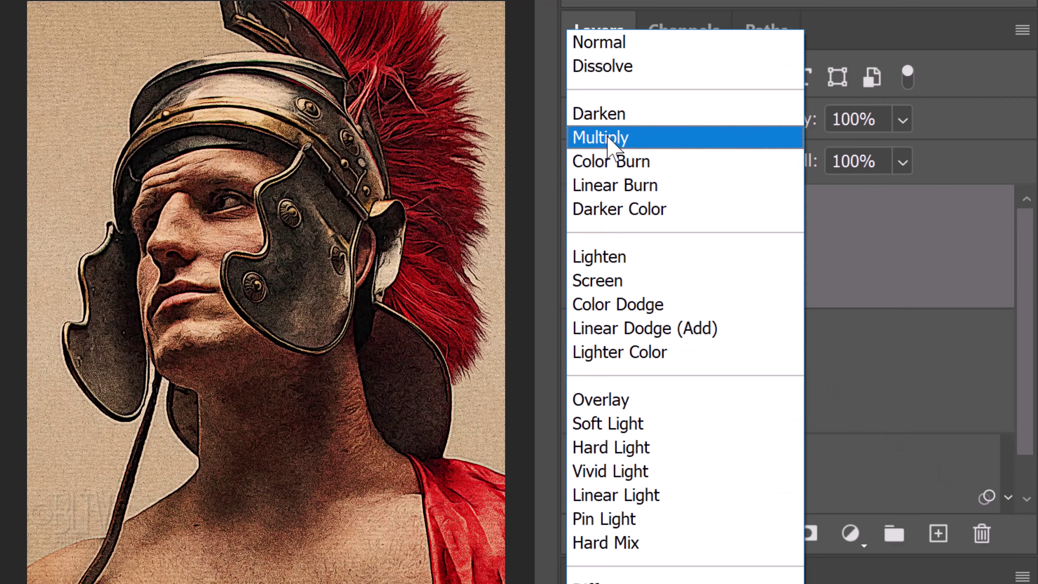
pyautogui.click(608, 139)
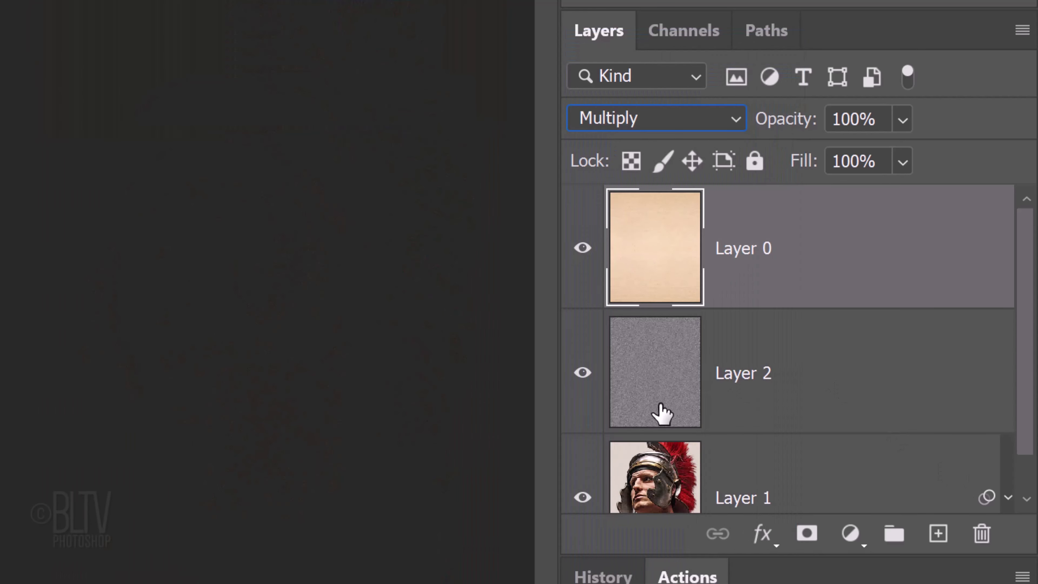
pyautogui.click(656, 480)
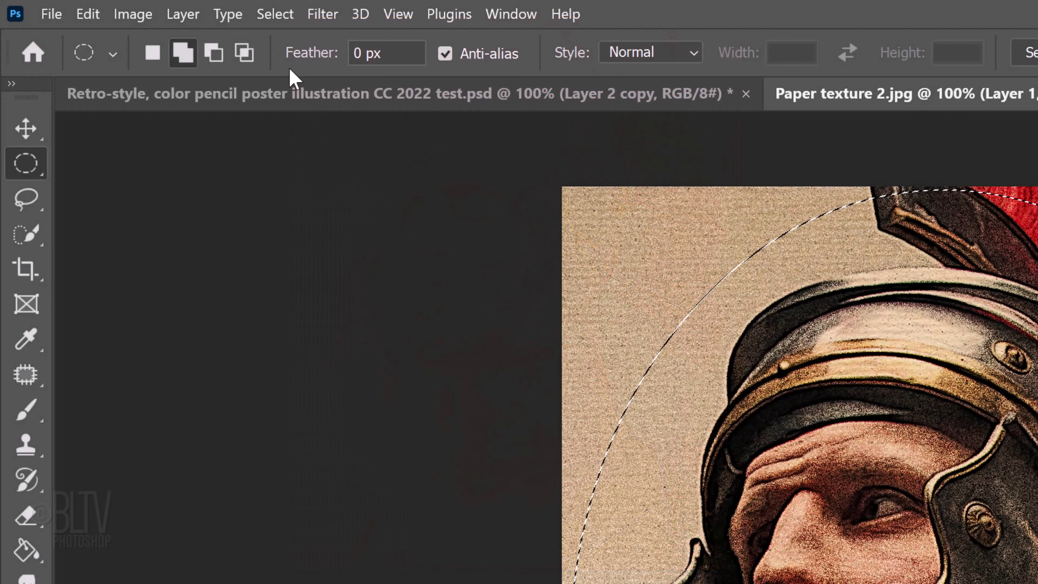
# Step: Feather the oval selection by 100 px and add it as a layer mask on Layer 1
pyautogui.click(275, 14)
pyautogui.moveTo(314, 352)
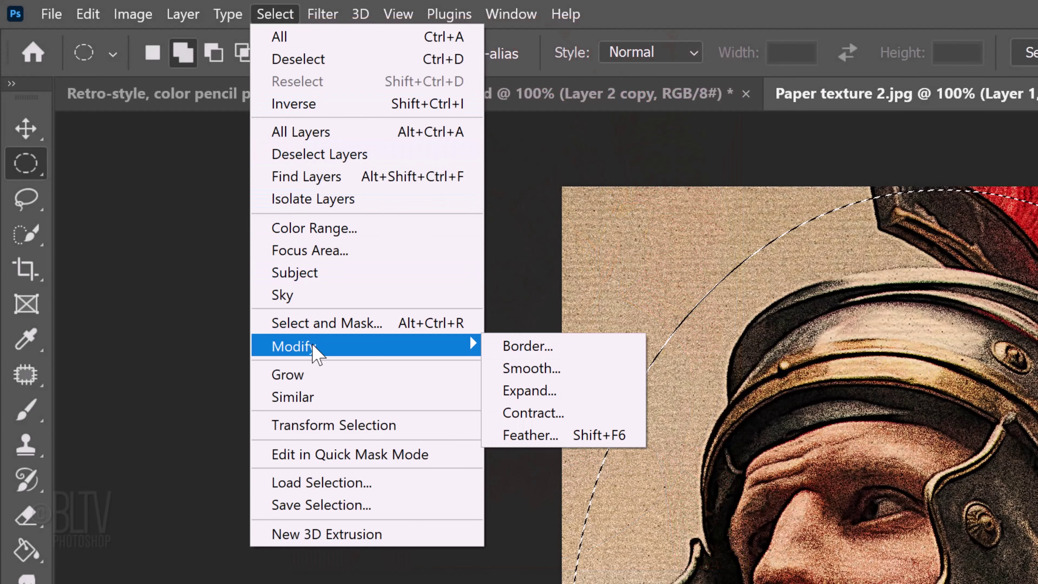
pyautogui.click(525, 433)
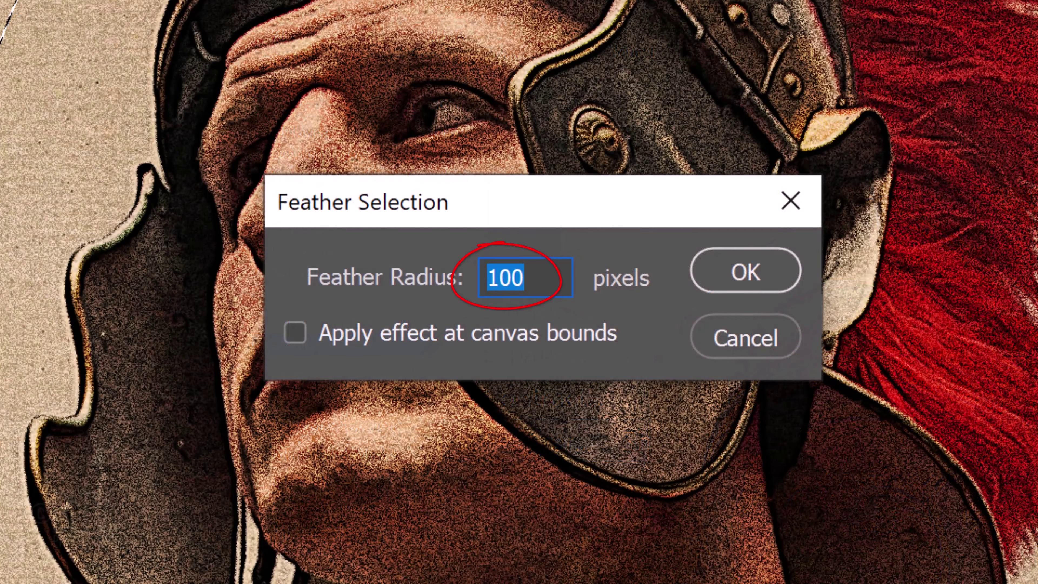
pyautogui.click(743, 271)
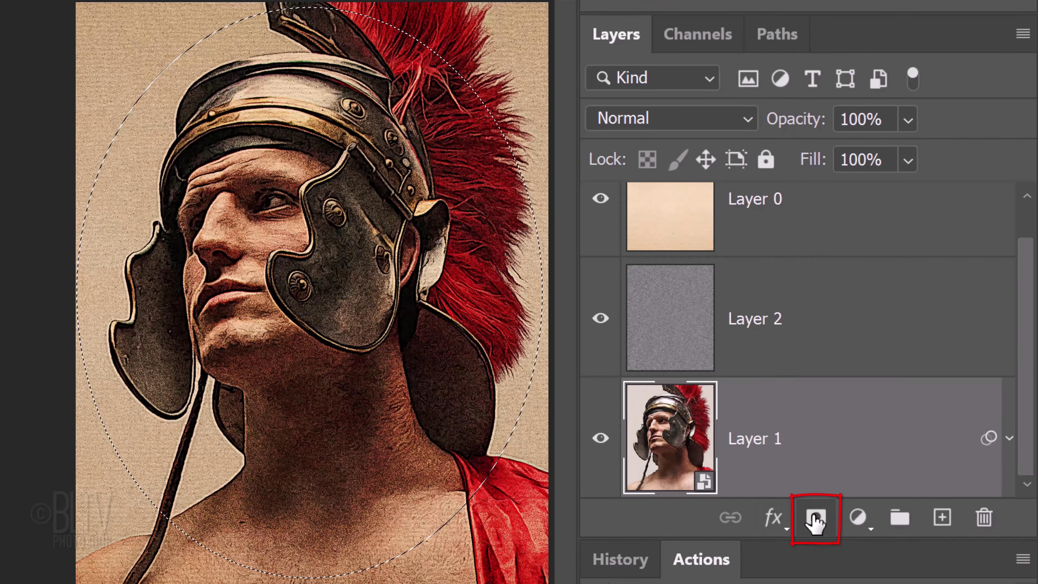
pyautogui.click(816, 518)
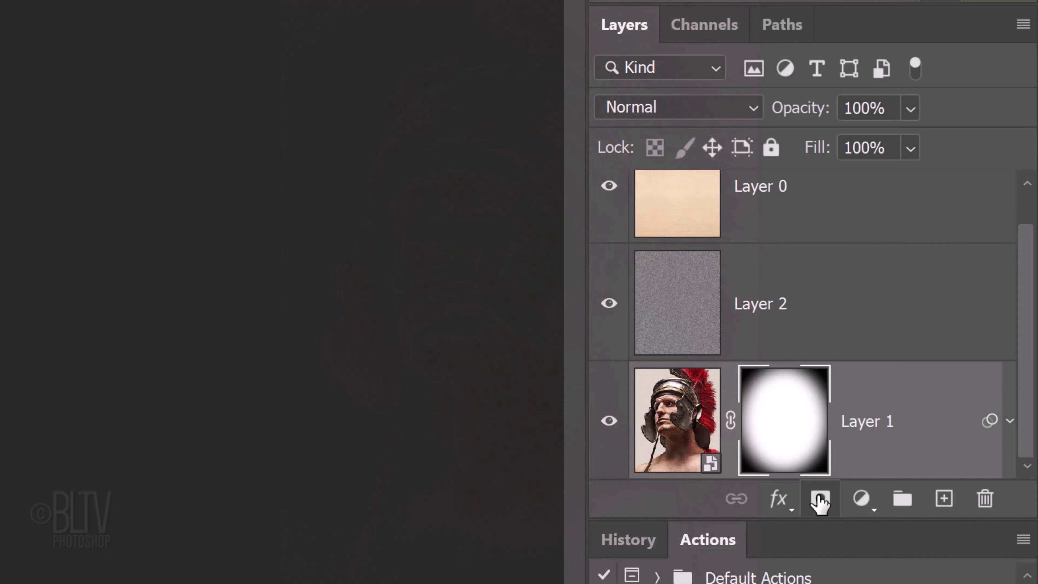
# Step: Save a new History snapshot of the current vignette state
pyautogui.click(628, 543)
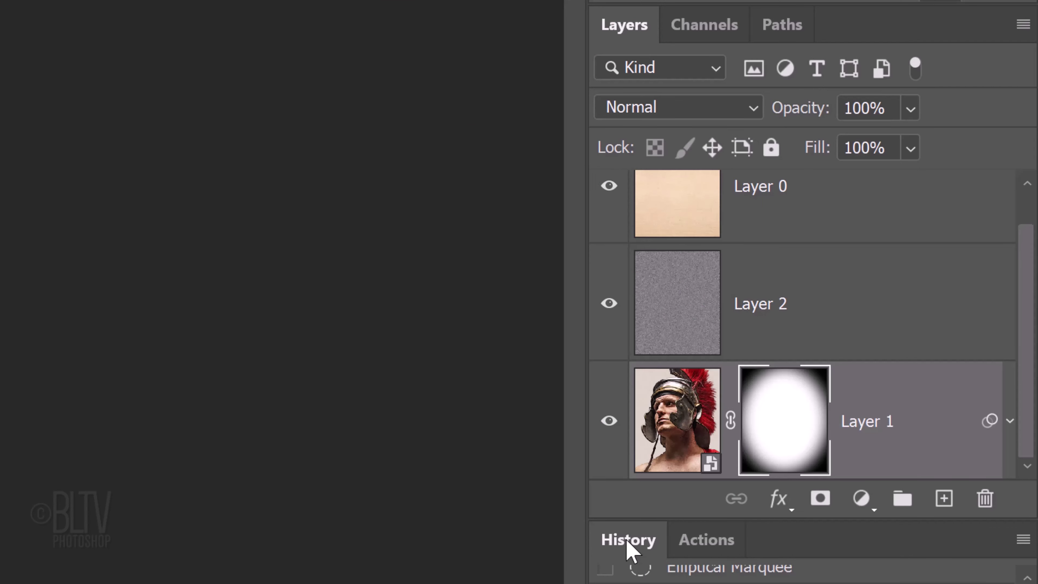
pyautogui.click(1024, 541)
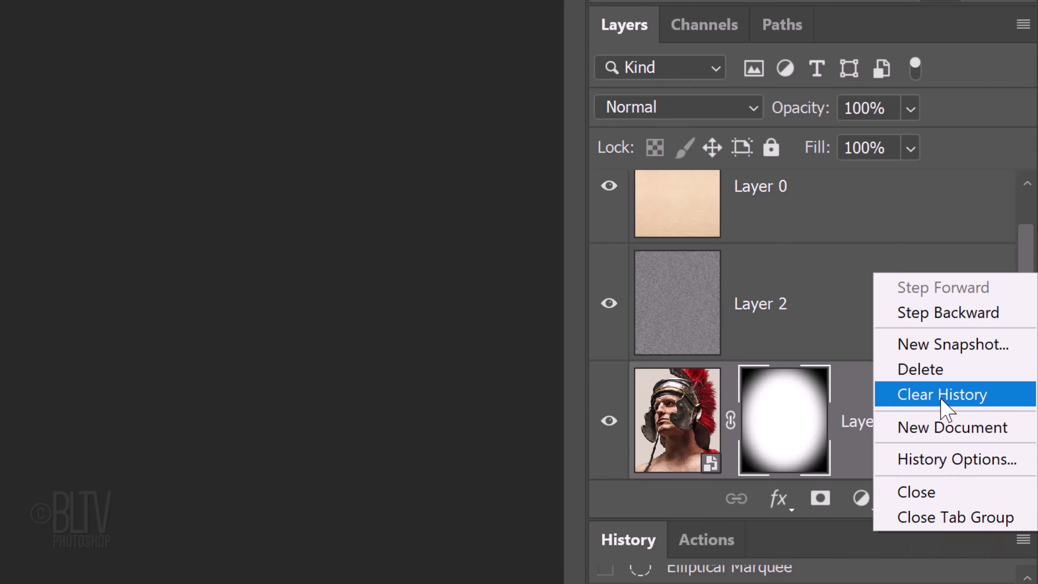
pyautogui.click(930, 349)
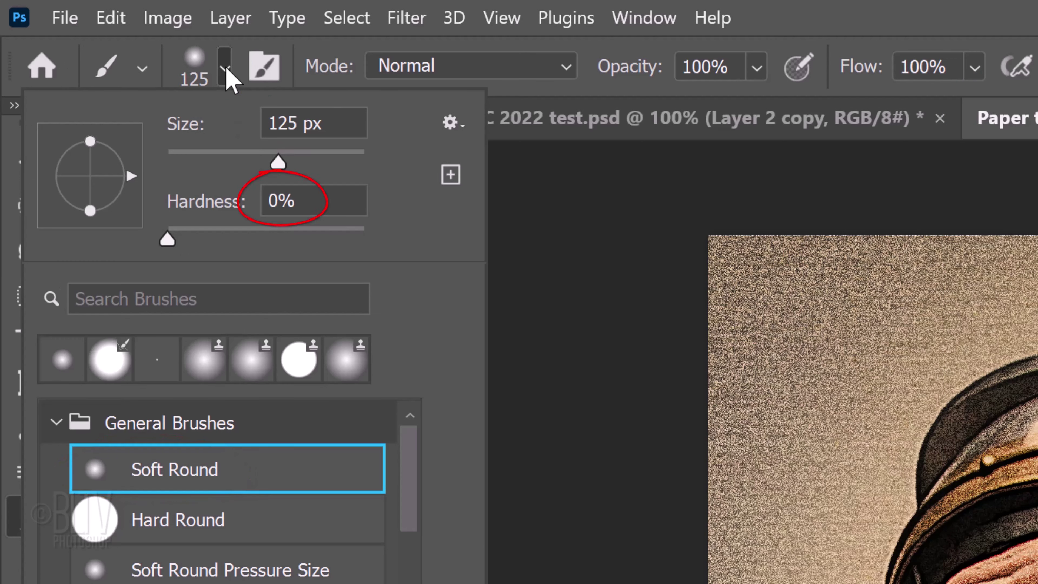
# Step: Close the brush settings and lower the brush opacity to 37% for mask painting
pyautogui.click(226, 69)
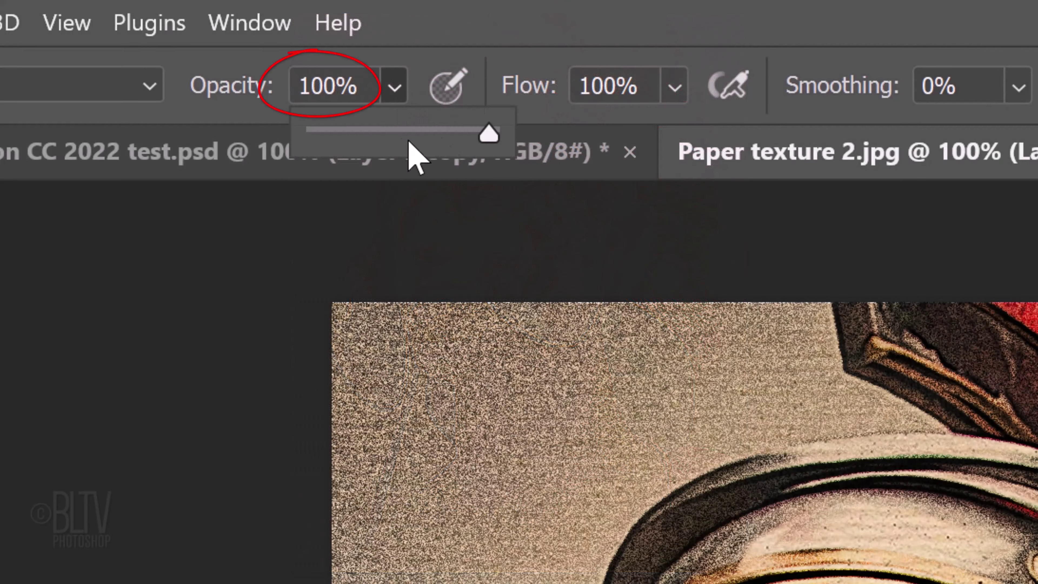
pyautogui.moveTo(488, 134); pyautogui.dragTo(379, 138)
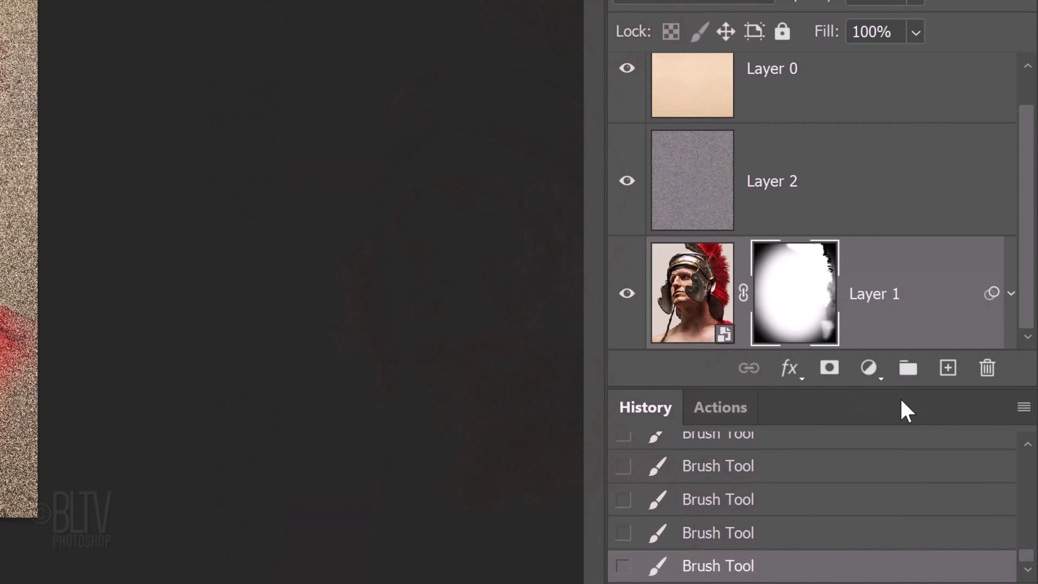
# Step: Create Snapshot 7 of the painted mask, then return to Snapshot 6's plain oval vignette
pyautogui.click(1024, 407)
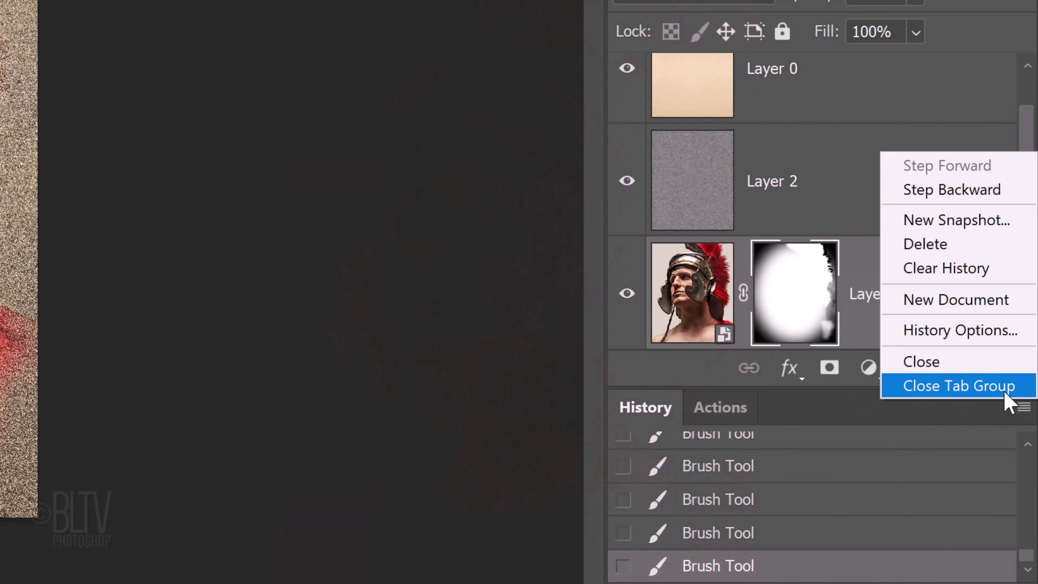
pyautogui.click(944, 221)
pyautogui.click(892, 317)
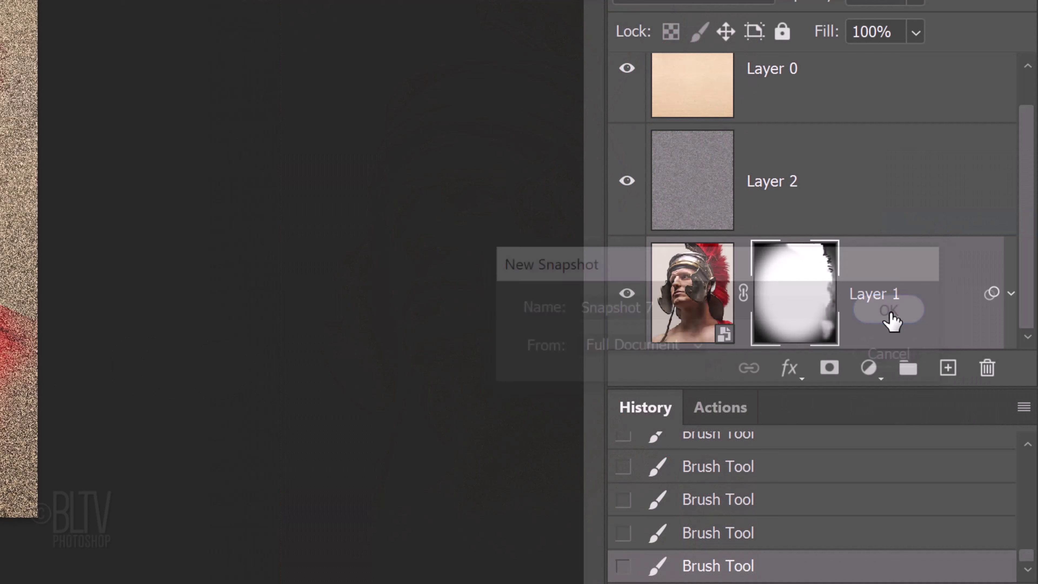
pyautogui.moveTo(1029, 562); pyautogui.dragTo(1018, 466)
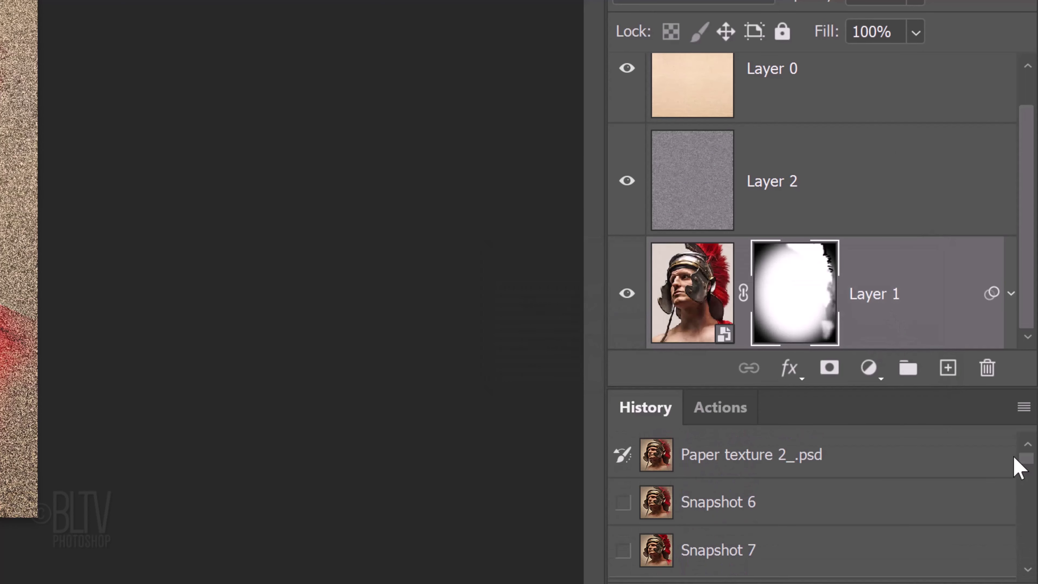
pyautogui.click(723, 504)
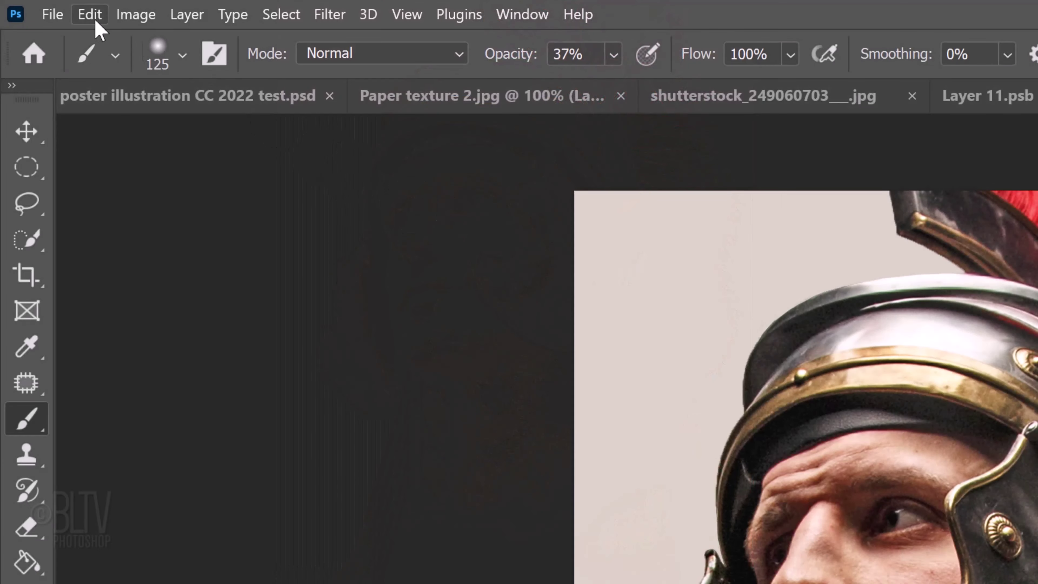
# Step: Place the woman portrait photo as an embedded layer and scale it to about 137%
pyautogui.click(53, 14)
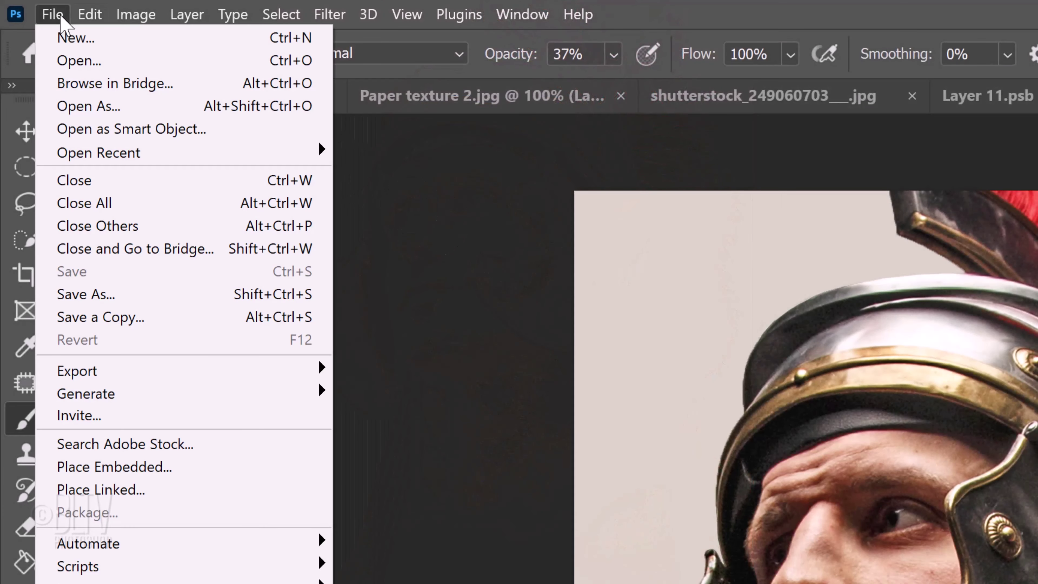
pyautogui.click(99, 467)
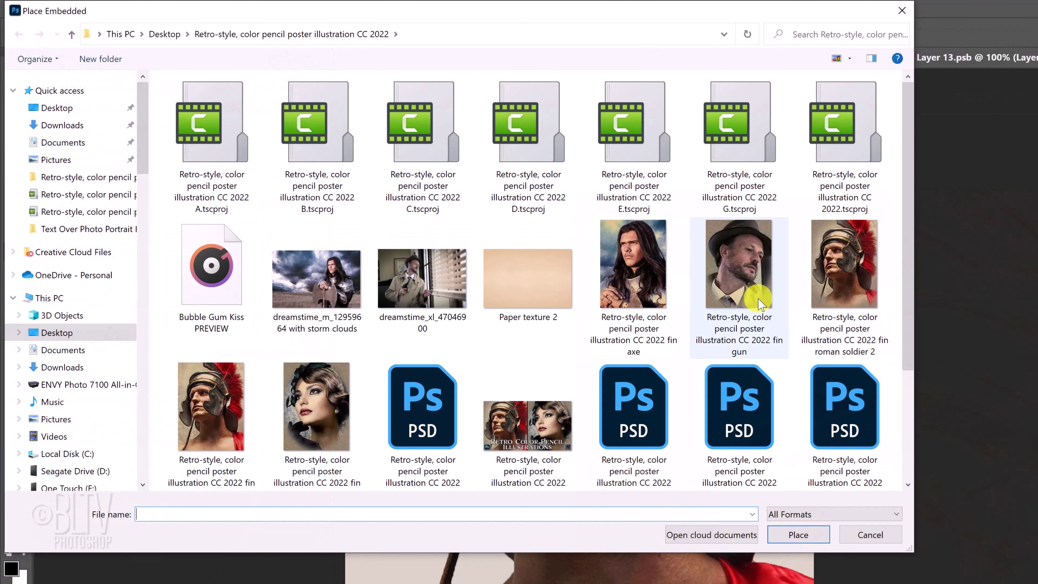
pyautogui.scroll(-3, 898, 311)
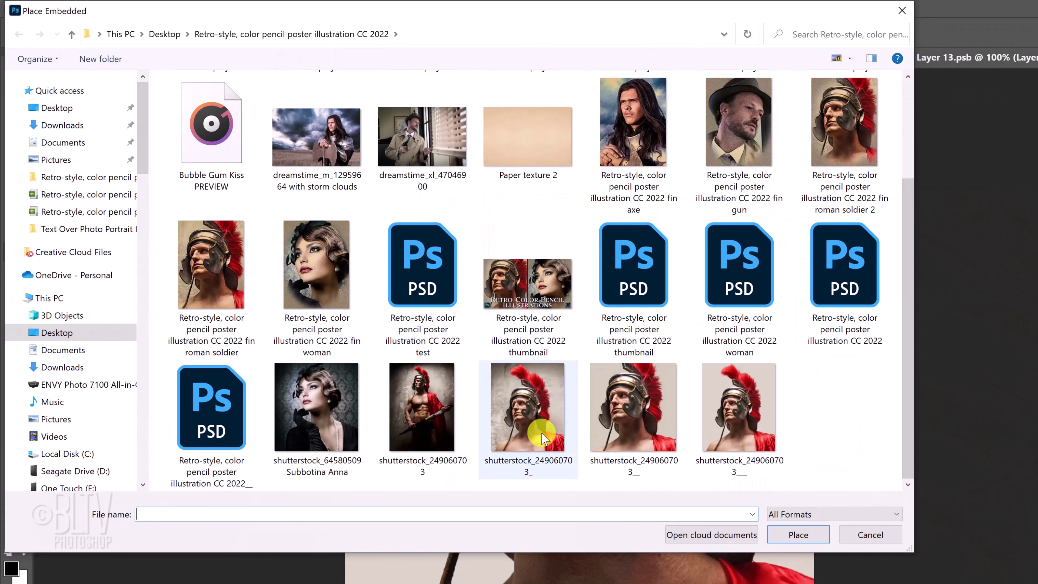
pyautogui.click(317, 394)
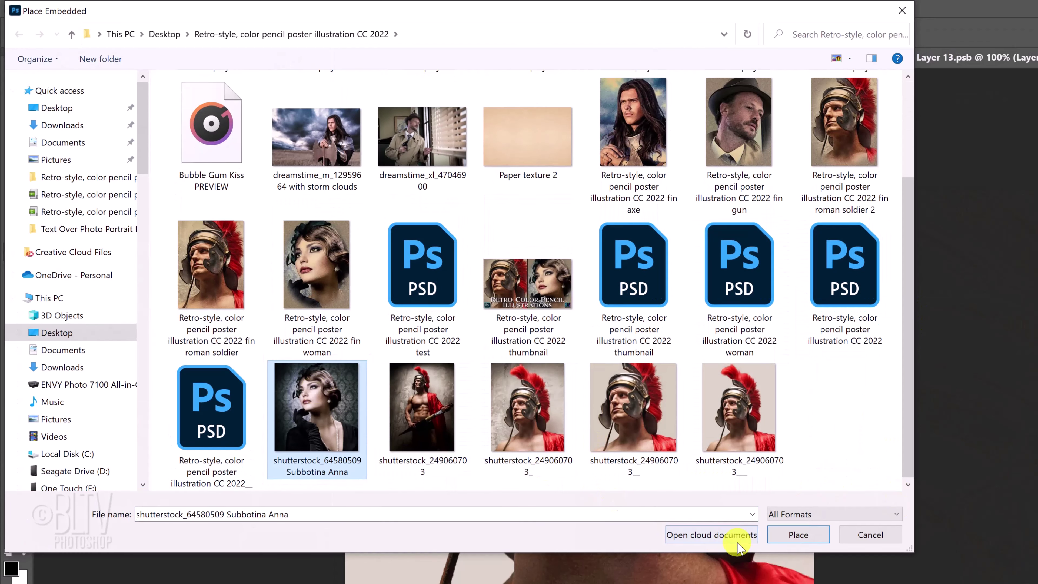
pyautogui.click(799, 536)
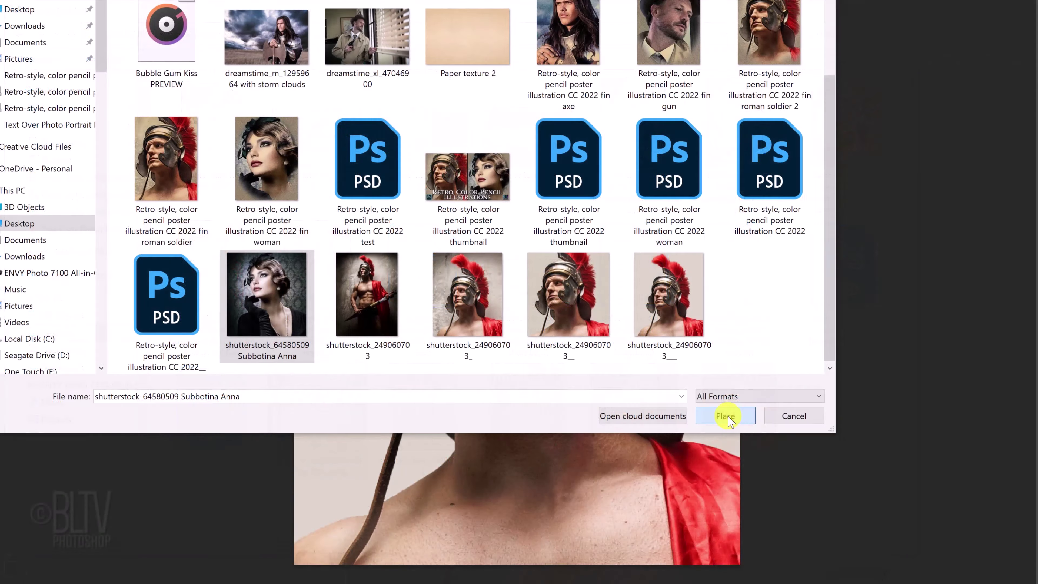
pyautogui.click(801, 539)
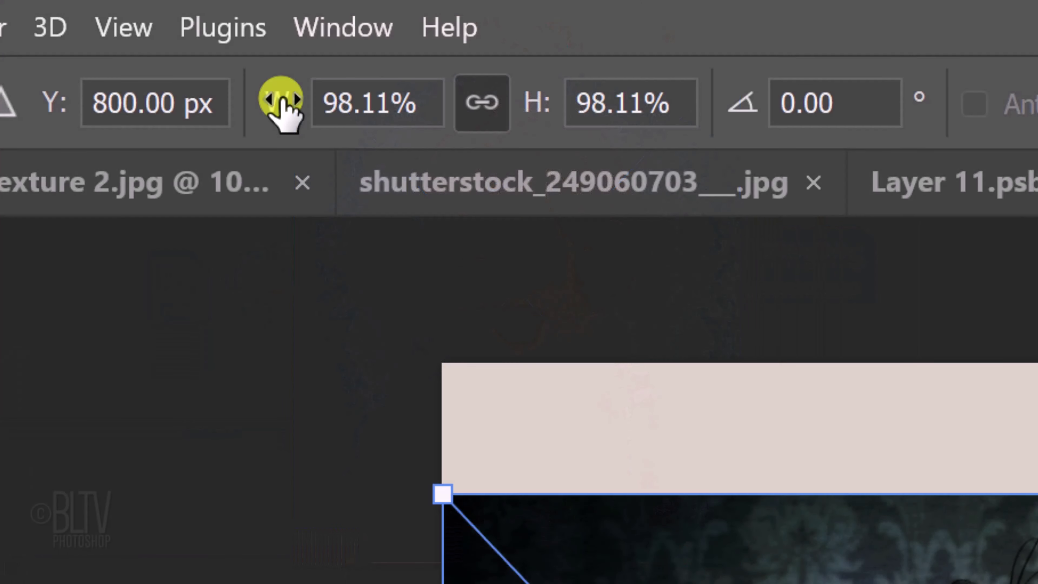
pyautogui.moveTo(281, 99); pyautogui.dragTo(386, 119)
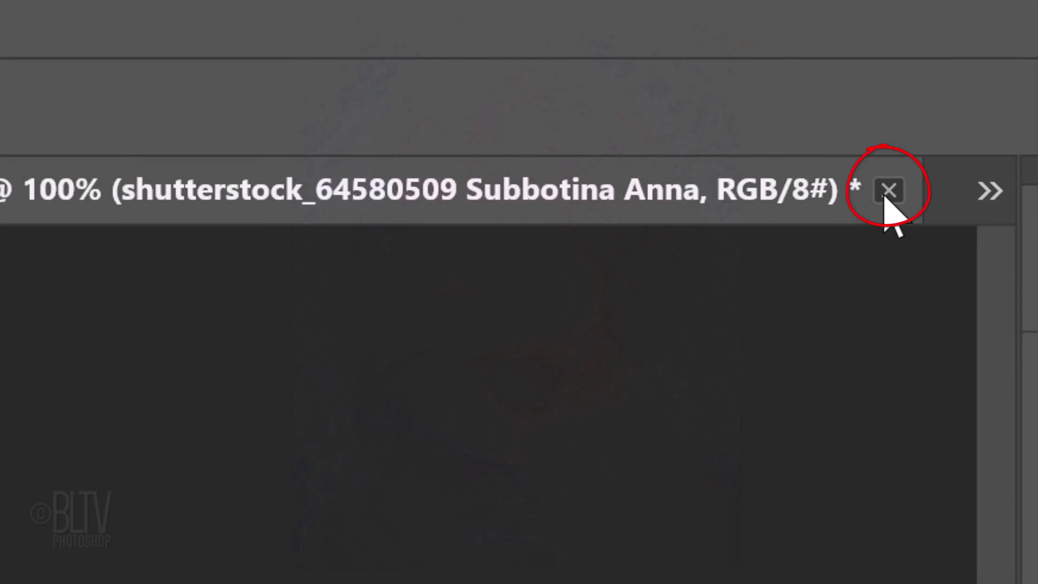
# Step: Close and save Layer 13.psb, then select Layer 2 copy's mask thumbnail
pyautogui.click(888, 191)
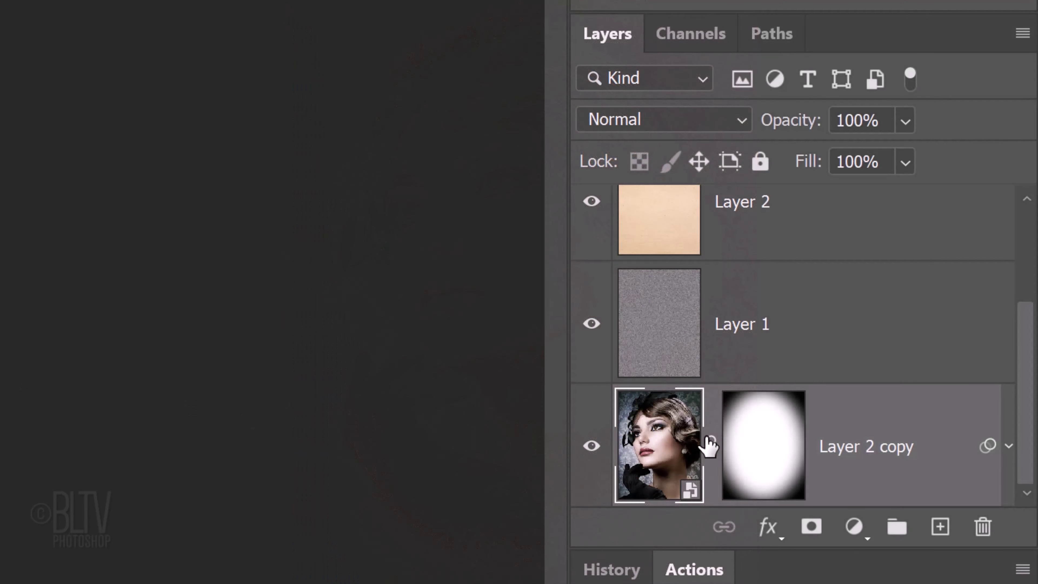
pyautogui.click(763, 451)
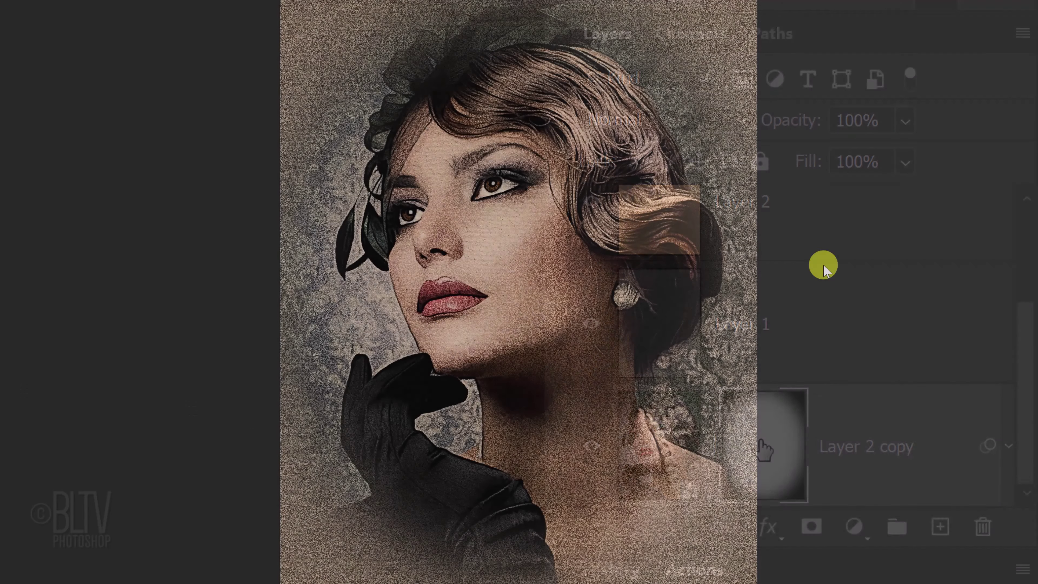